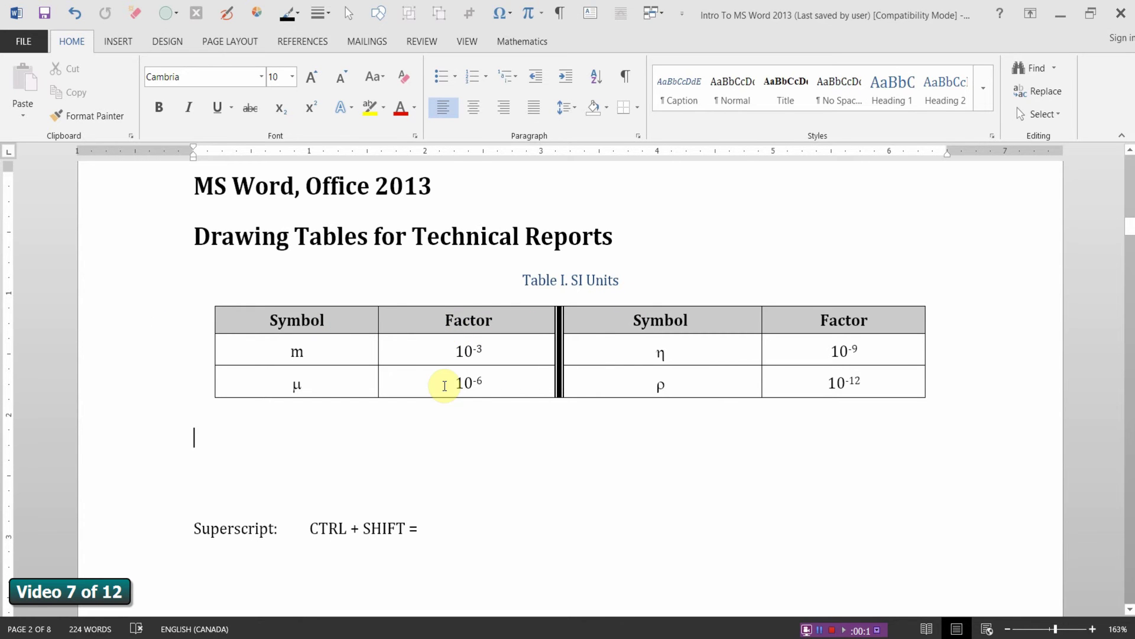
Centre-align the empty paragraph directly below the Table I SI Units table with Ctrl+E.
key("ctrl+e")
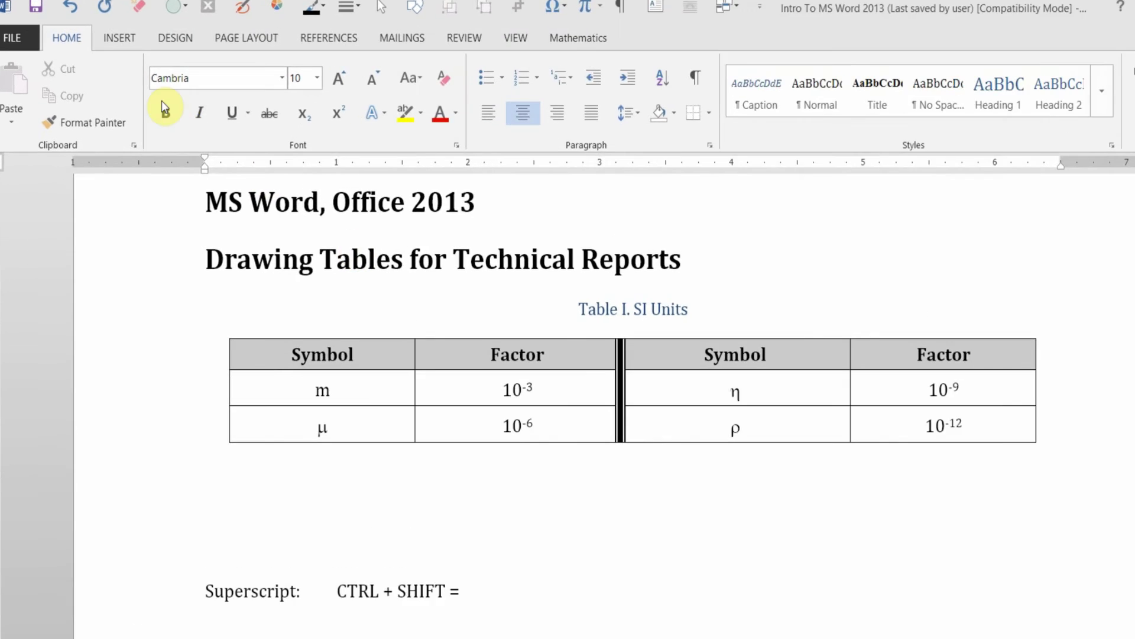
Insert a new 4-column, 3-row table beneath Table I.
left_click(127, 40)
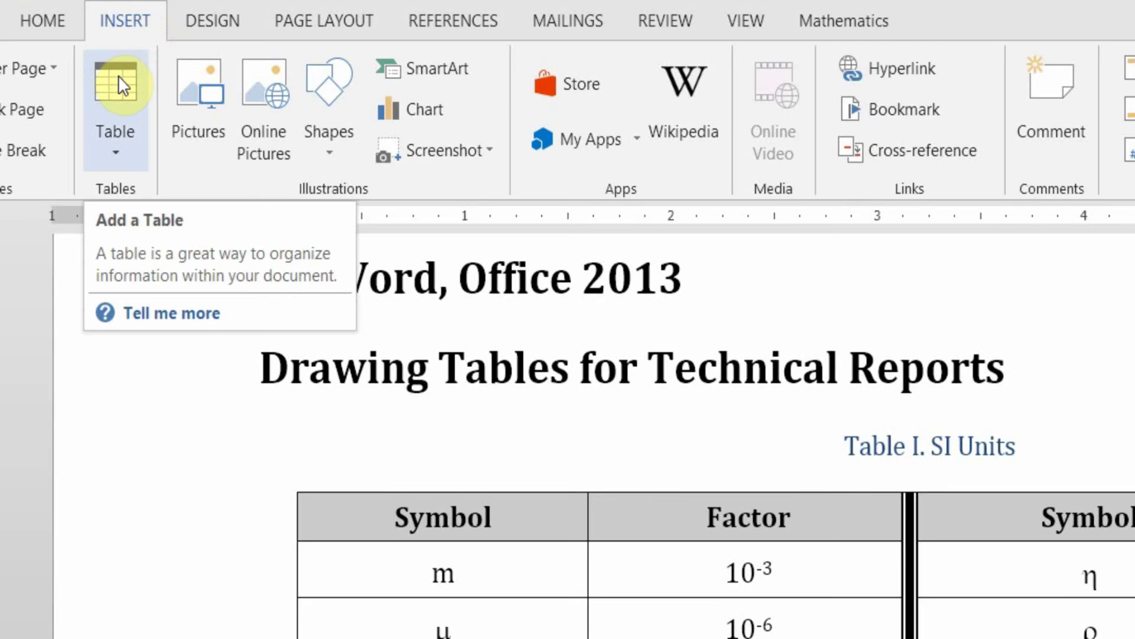
left_click(111, 151)
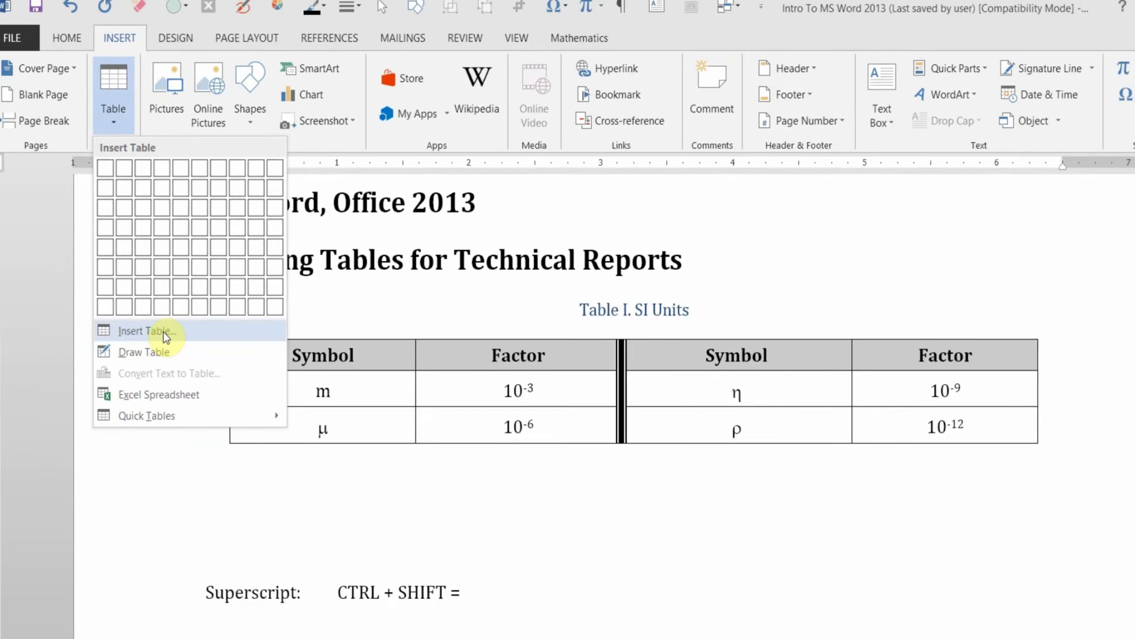
left_click(190, 479)
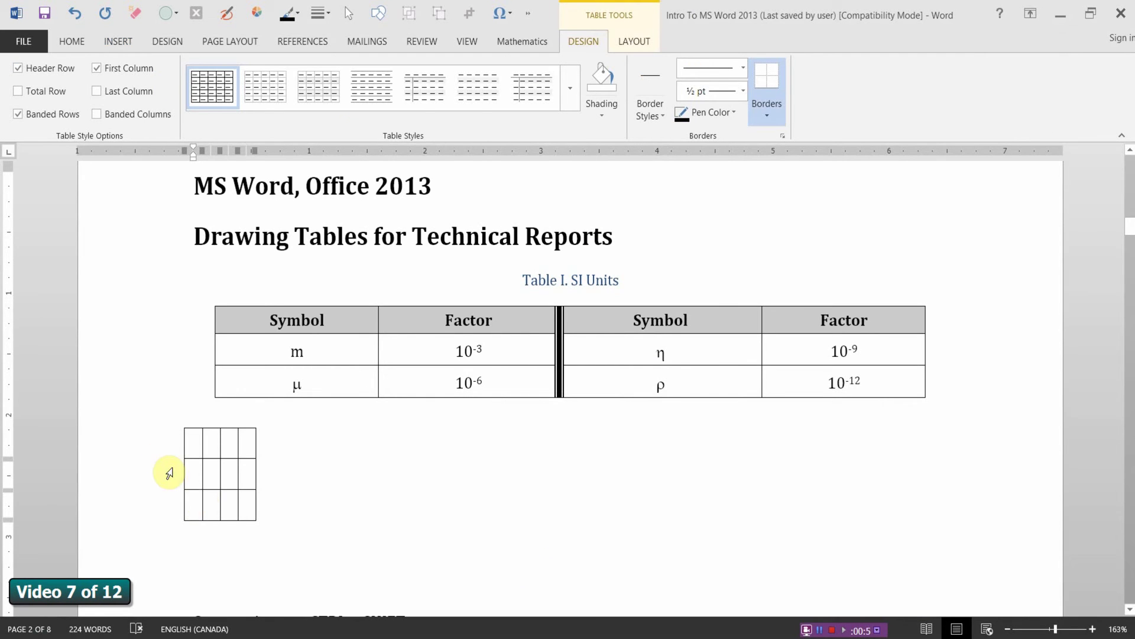
Centre the new table and enter header row Symbol, Factor, Symbol, Factor.
left_click_drag(155, 442, 159, 511)
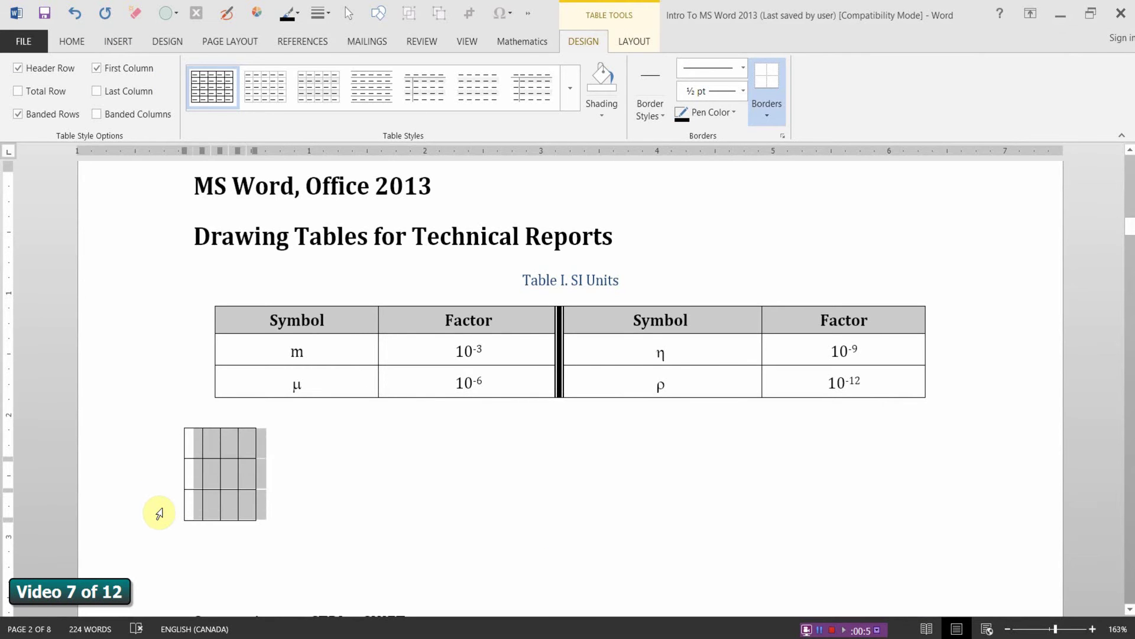
key("ctrl+e")
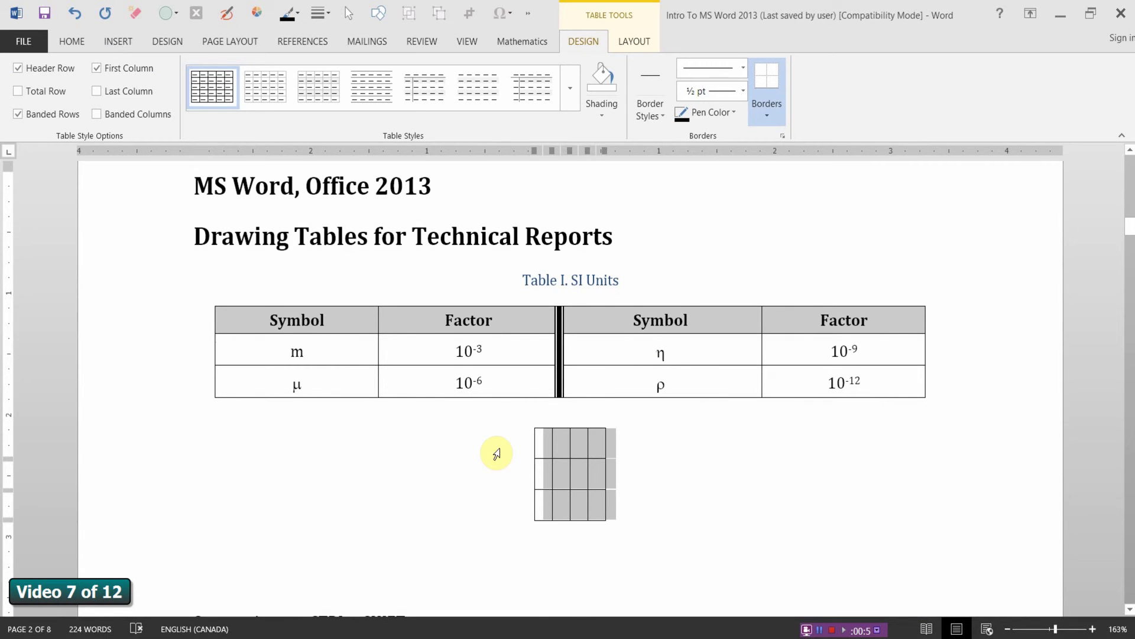
left_click(546, 449)
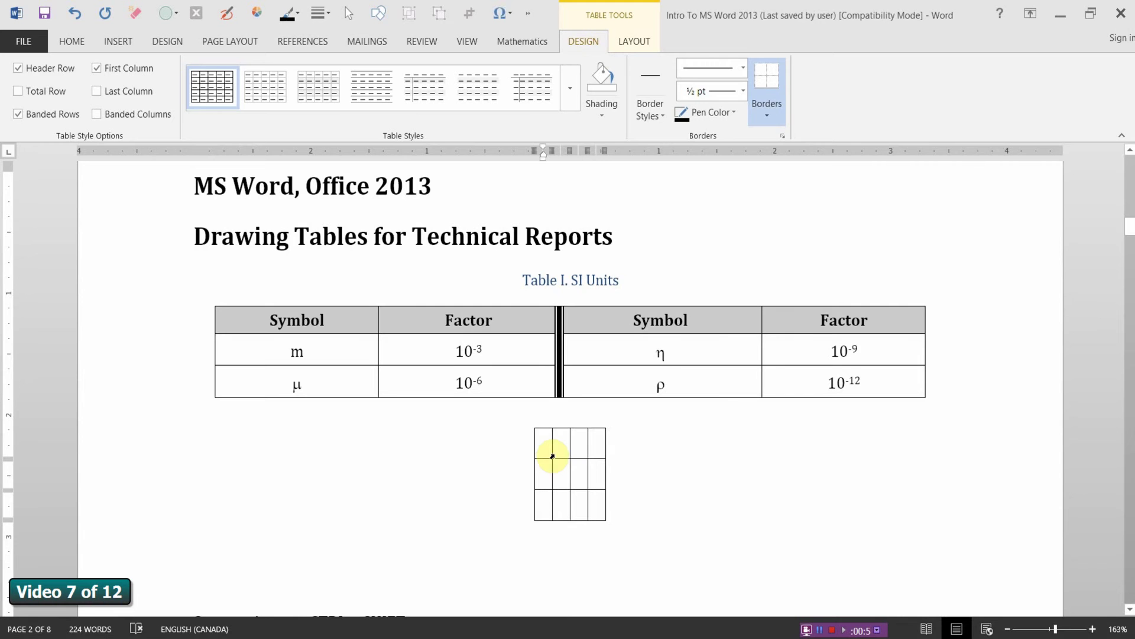
type("Symb")
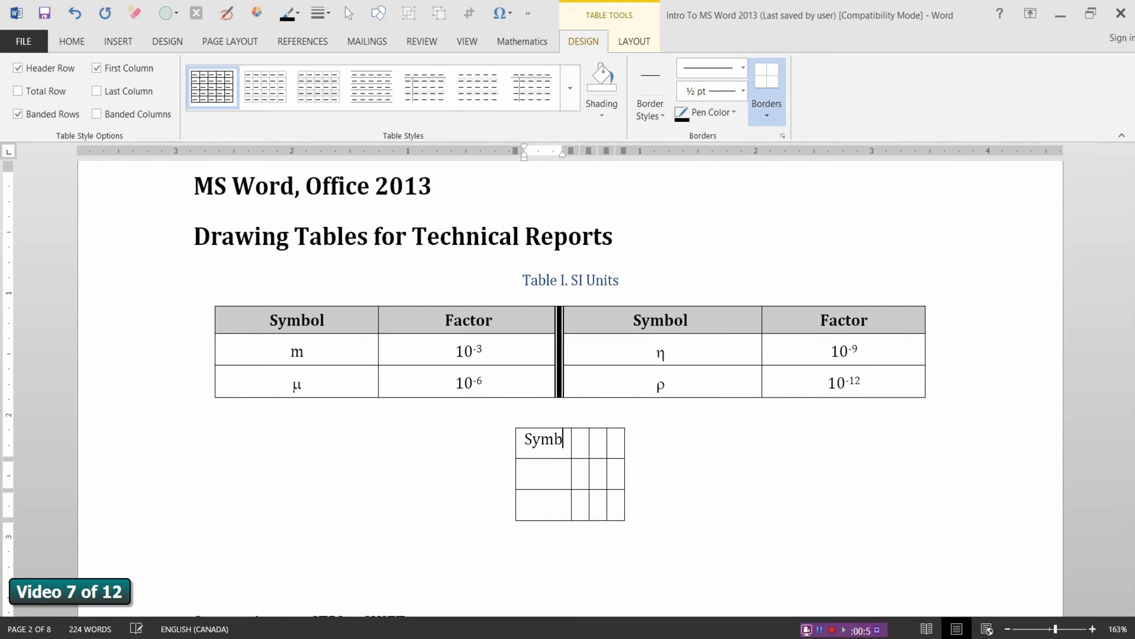
type("ol ")
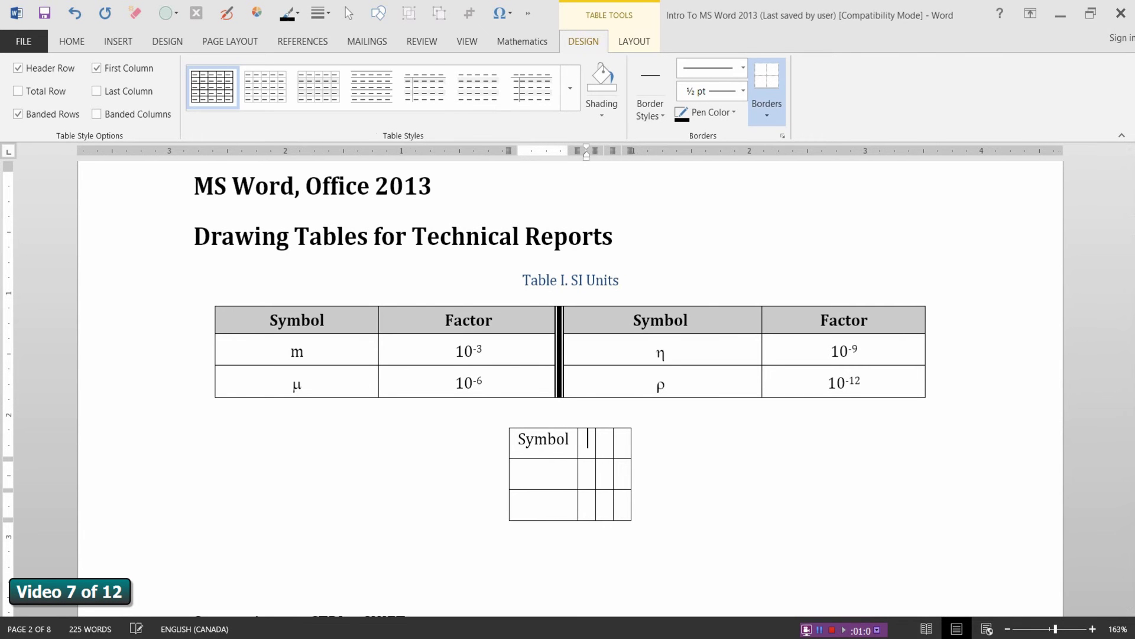
type("Factor")
key("Tab")
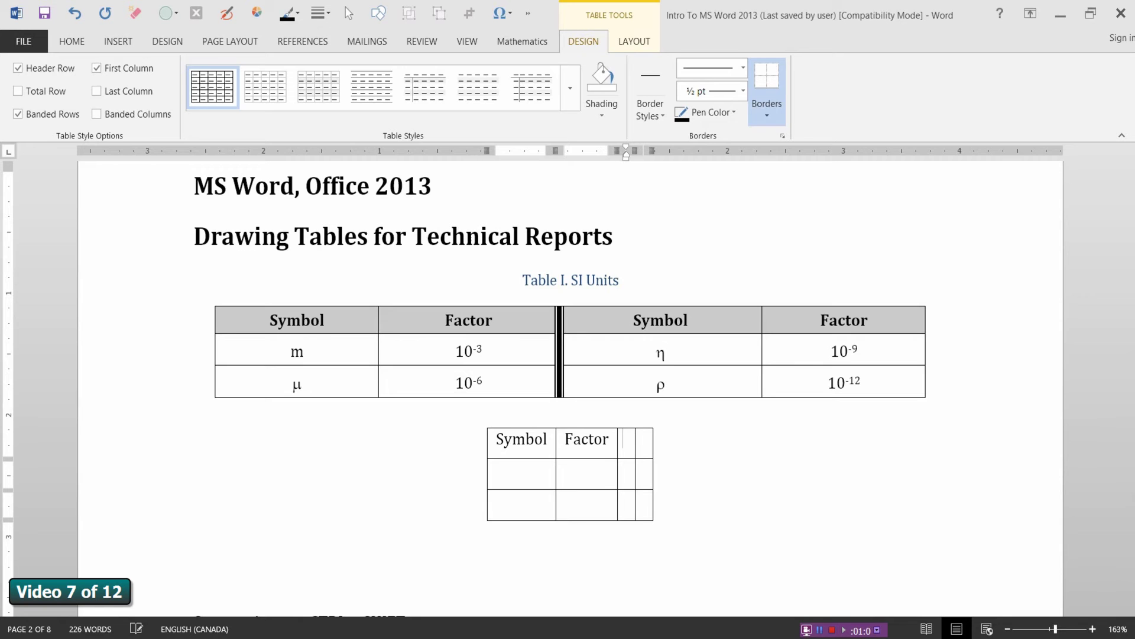
type("Symbol")
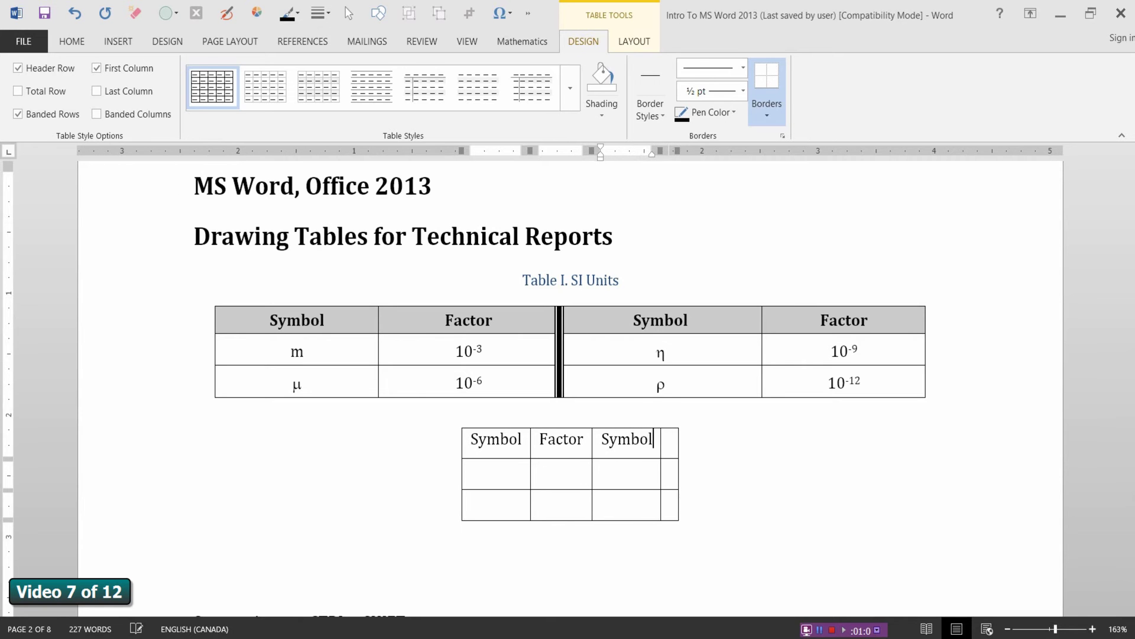
key("Tab")
type("Factor")
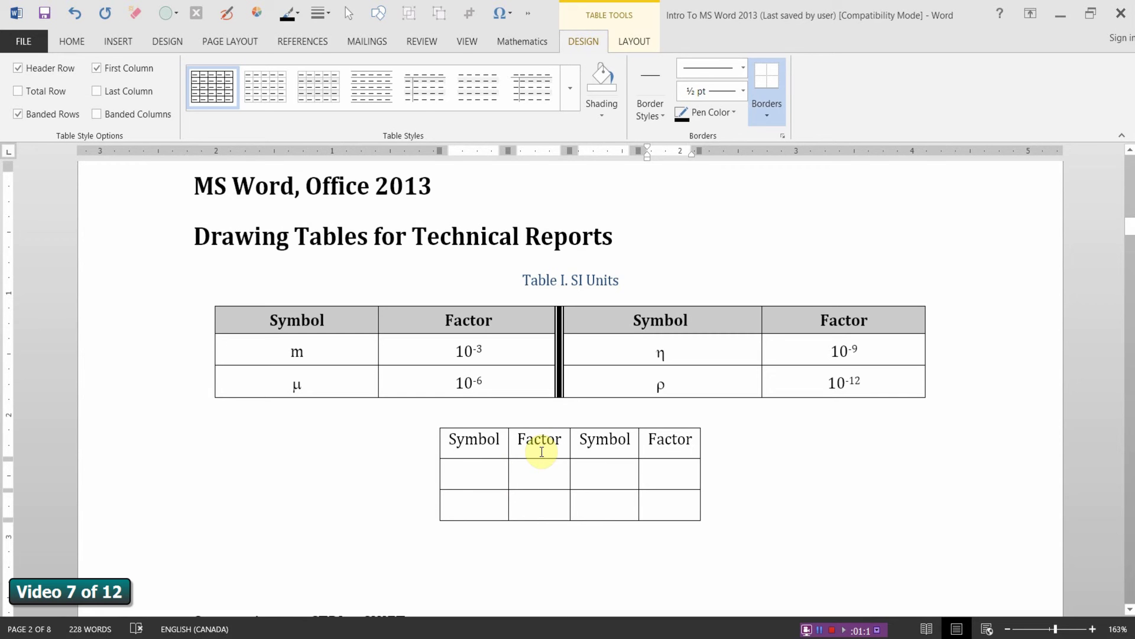
Enter the symbols k, M, G and T in the table's Symbol cells.
left_click(481, 476)
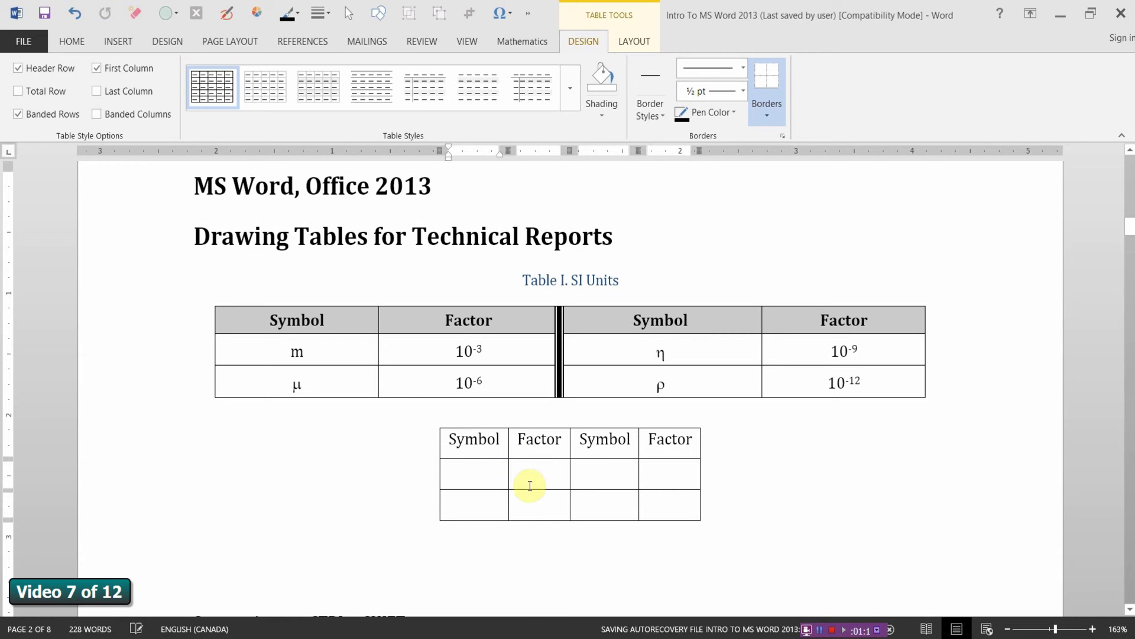
type("k")
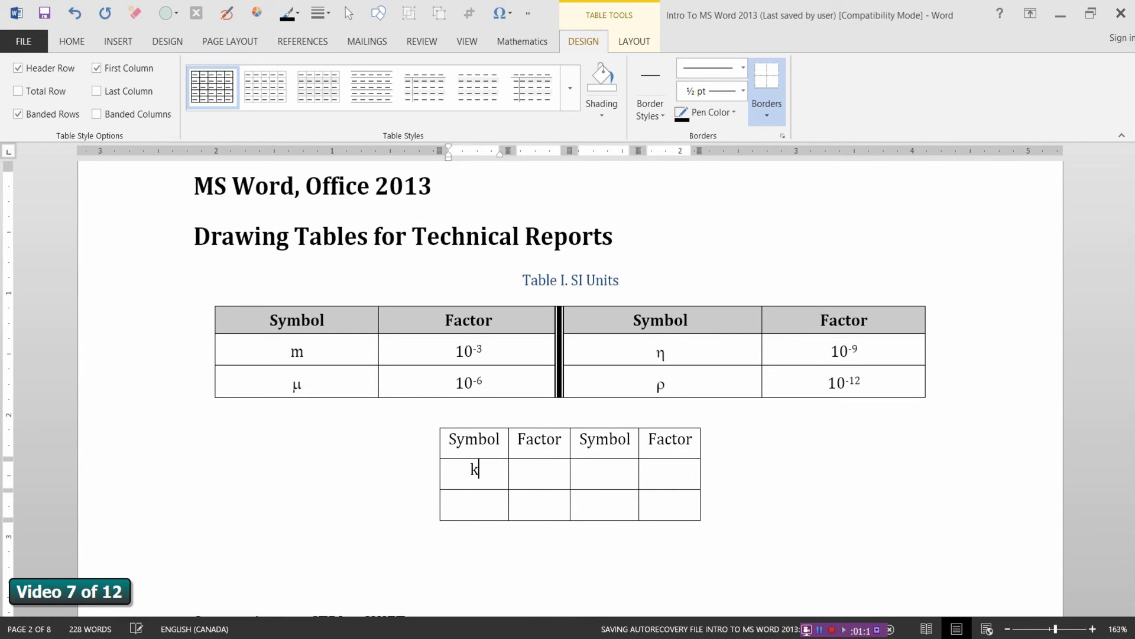
left_click(478, 508)
type("M")
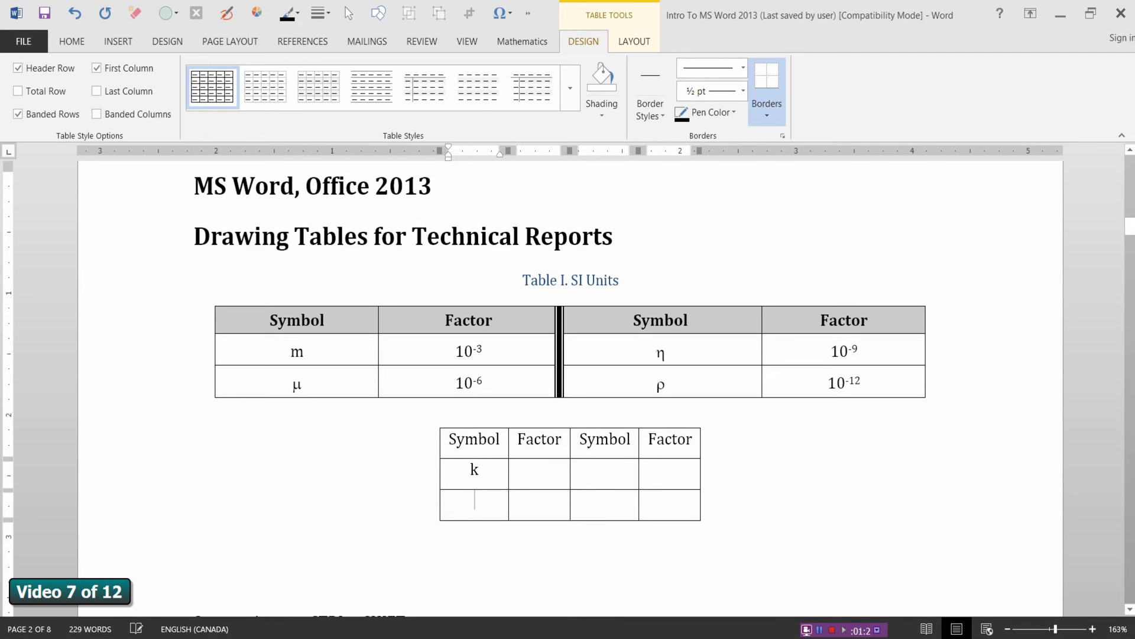
left_click(616, 478)
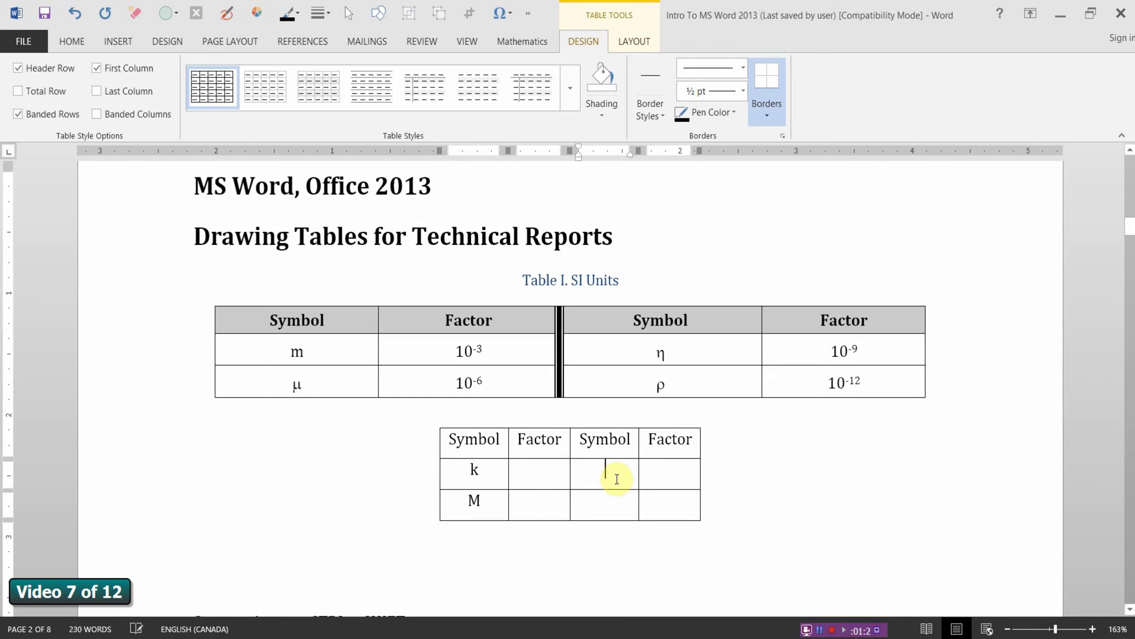
type("G")
left_click(610, 504)
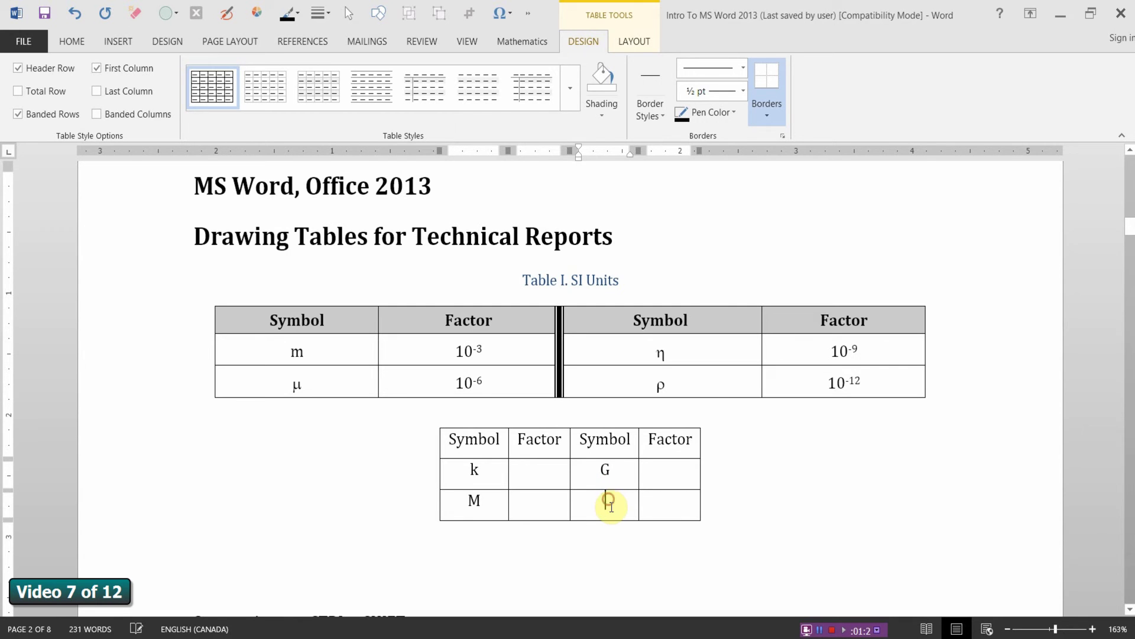
type("T")
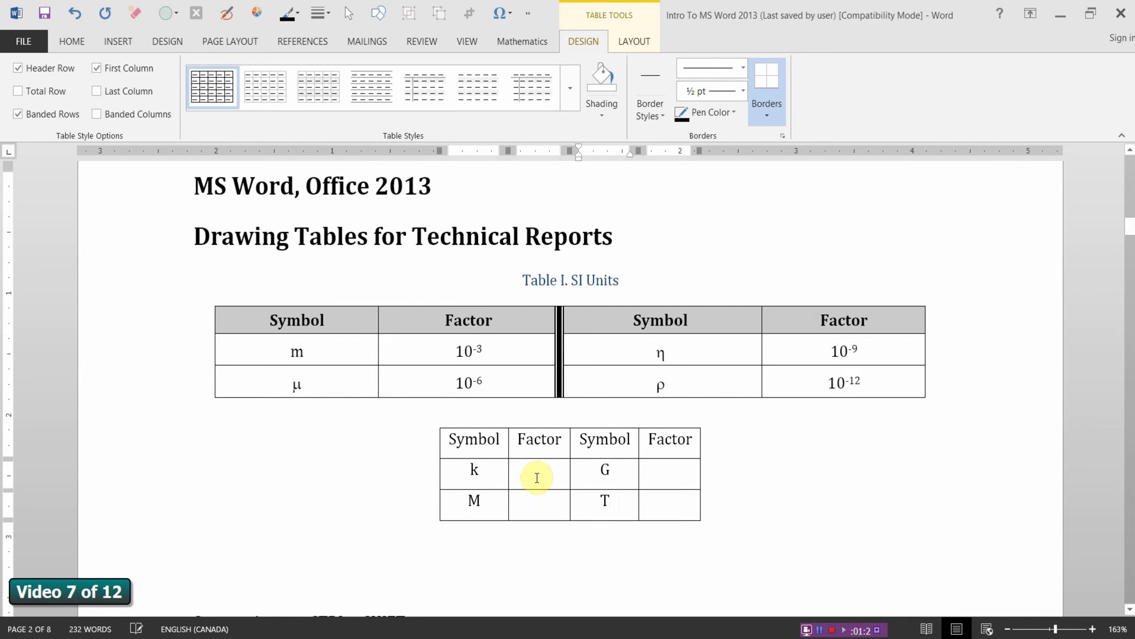
left_click(539, 473)
Enter factors 10³ and 10⁶ beside k and M, with superscript exponents.
scroll(526, 480, "down", 1)
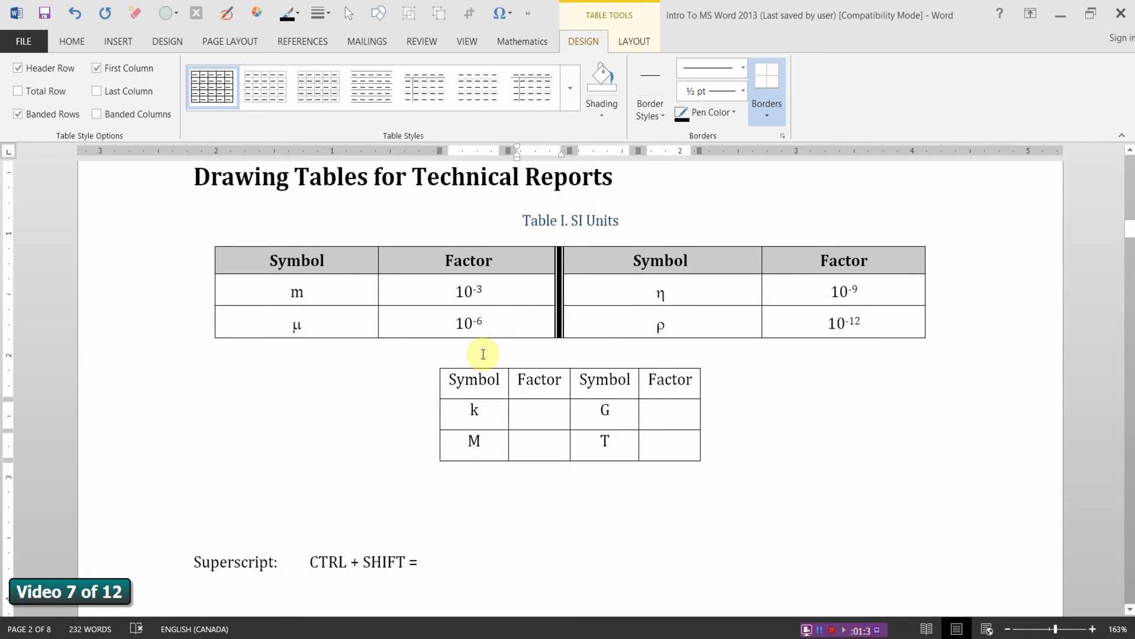
left_click(72, 41)
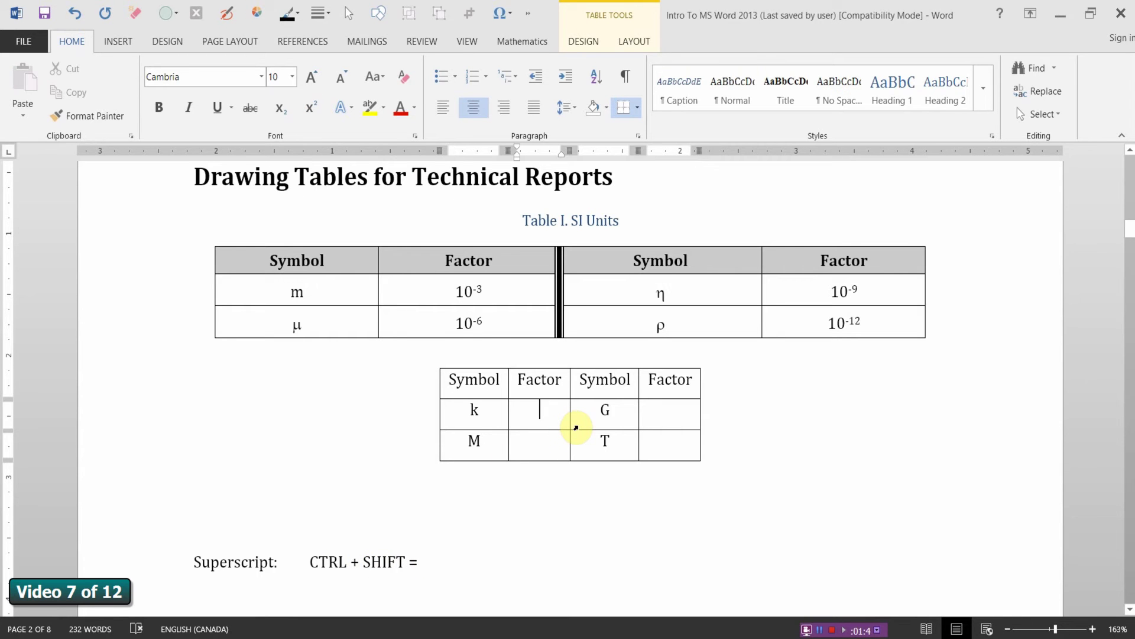
type("10")
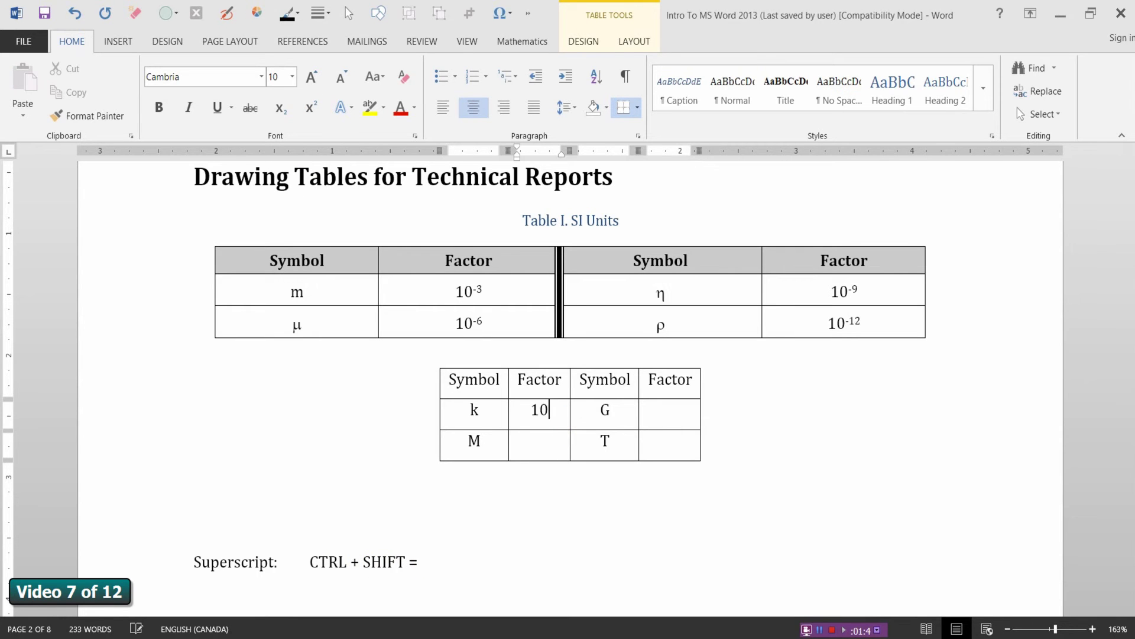
key("ctrl+shift+equal")
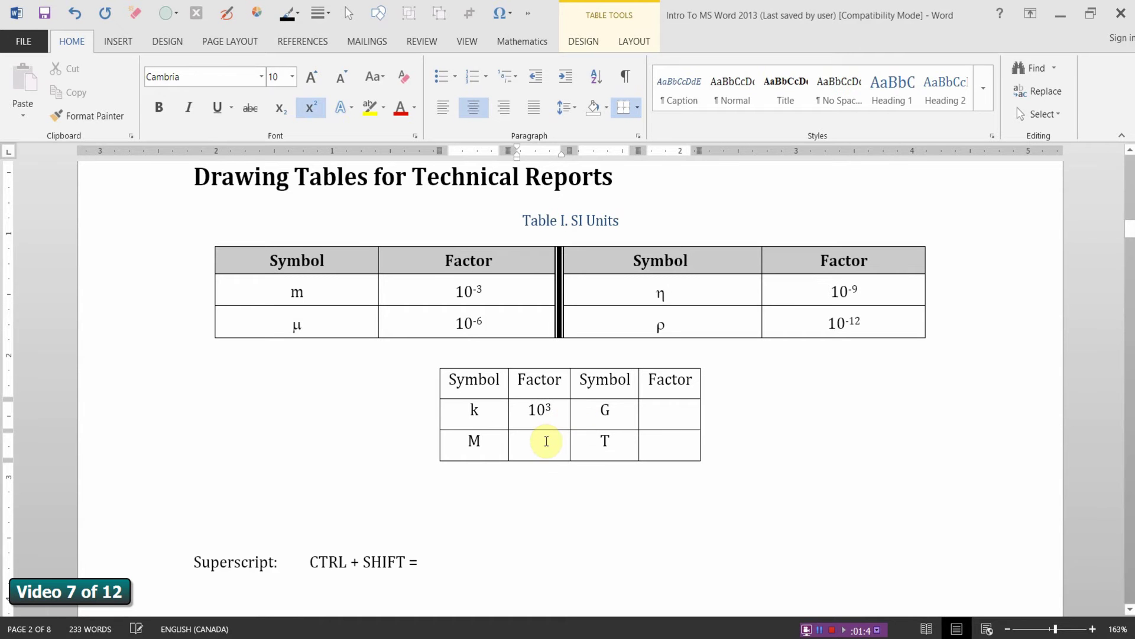
left_click(545, 441)
type("10")
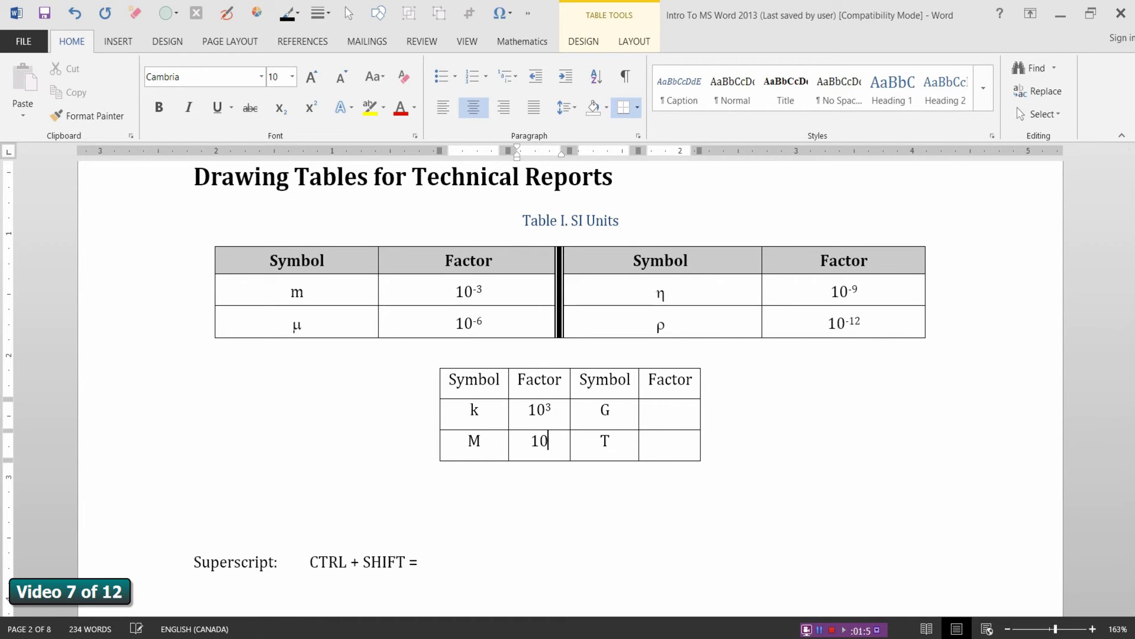
key("ctrl+shift+equal")
type("6")
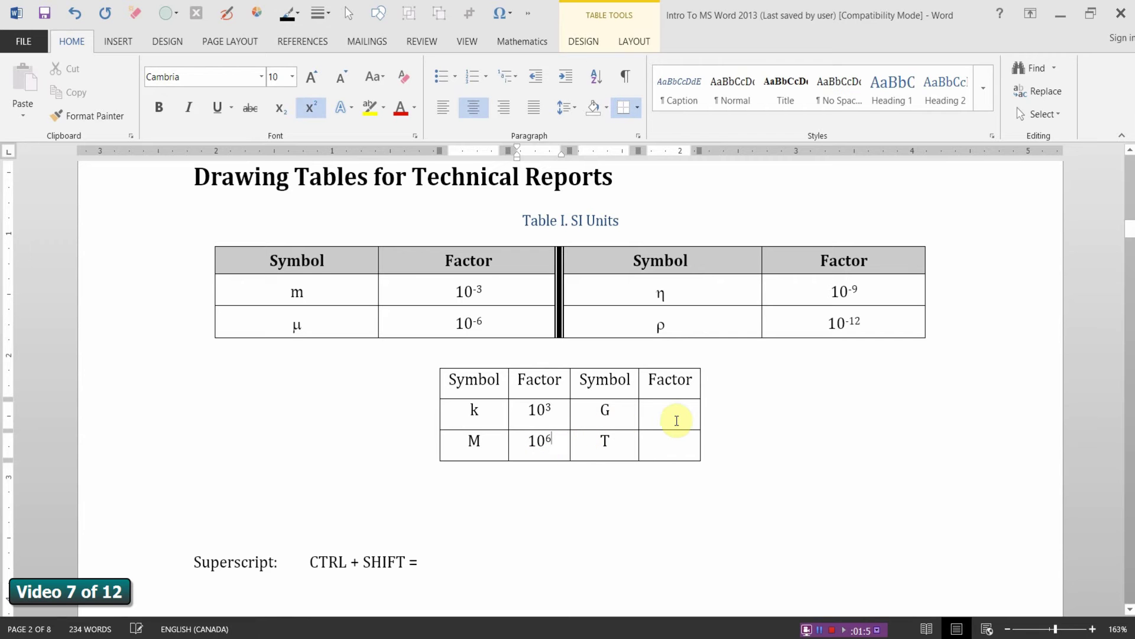
Enter factors 10⁹ and 10¹² beside G and T, with superscript exponents.
left_click(684, 417)
type("10")
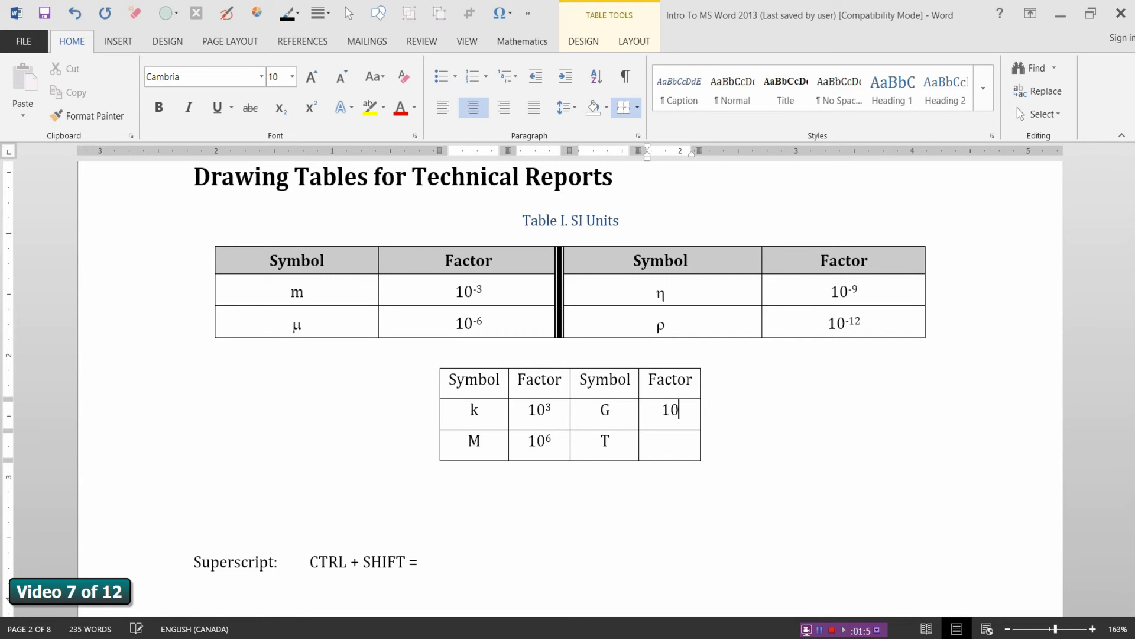
key("ctrl+shift+equal")
type("9")
left_click(672, 445)
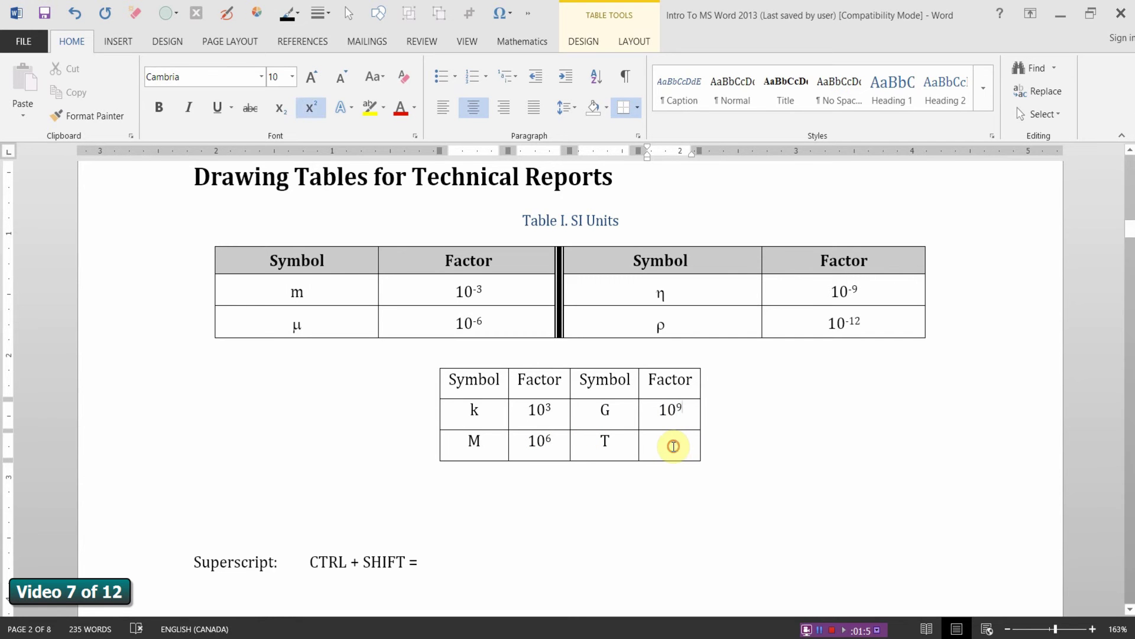
type("10")
key("ctrl+shift+equal")
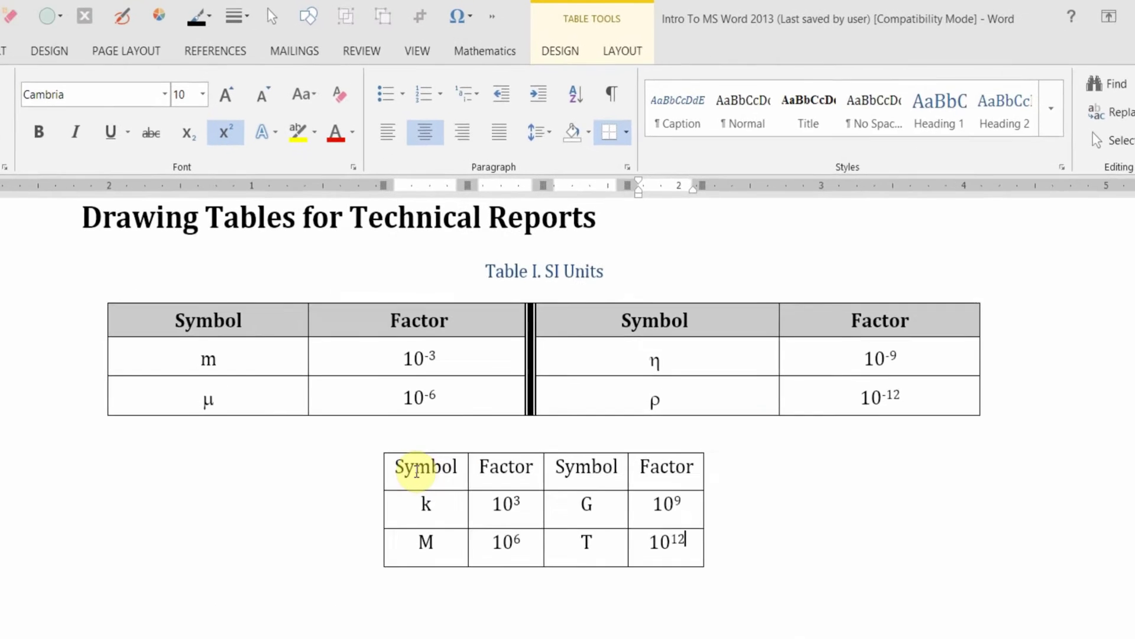
Set every column of the second table to 1.6" width.
left_click_drag(465, 383, 560, 394)
left_click_drag(516, 530, 633, 597)
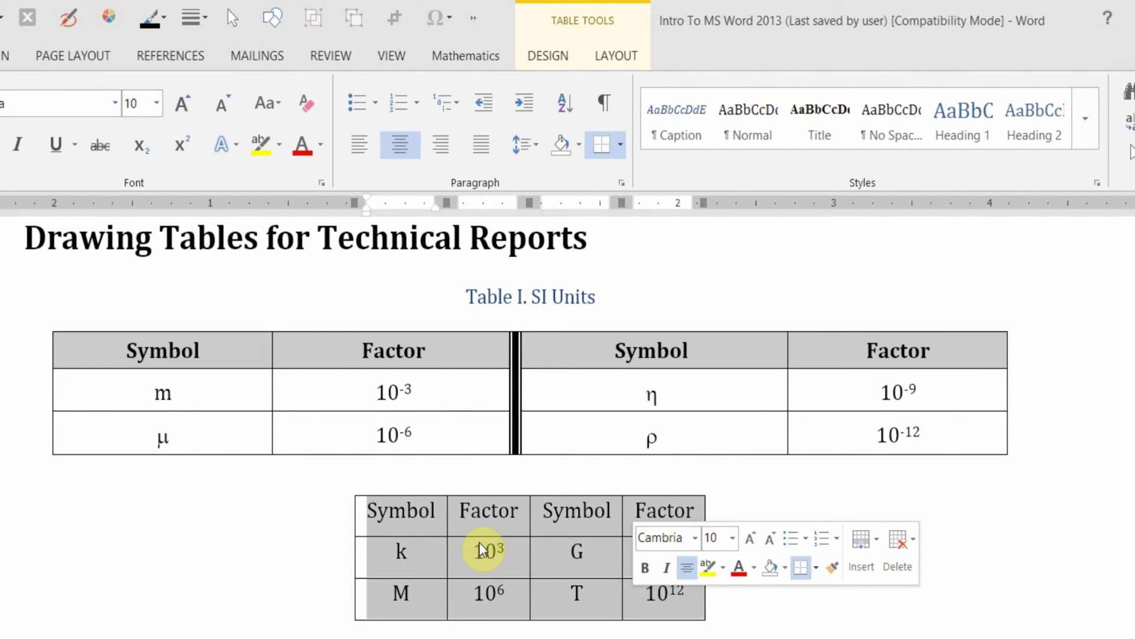
left_click(618, 59)
left_click(537, 145)
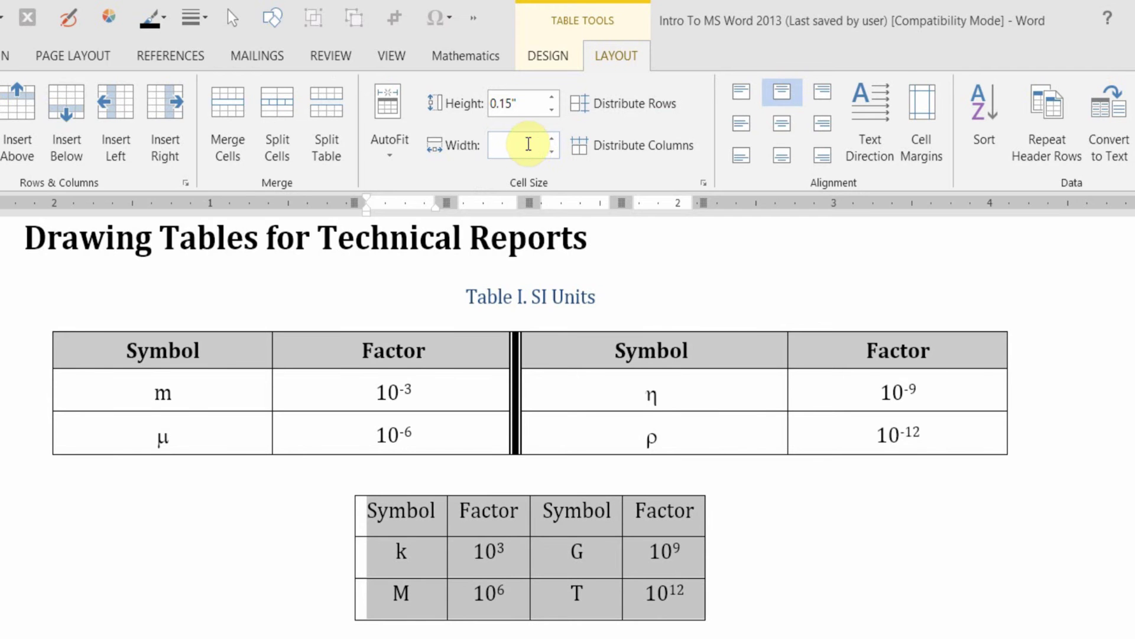
left_click(526, 144)
type("1")
key("Return")
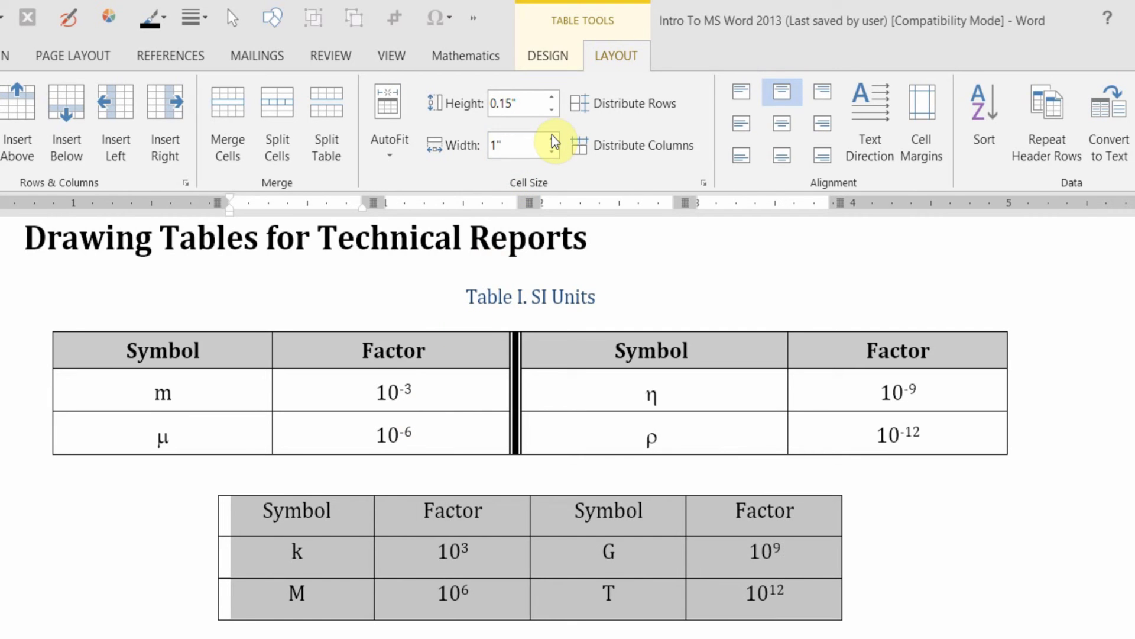
left_click(551, 140)
left_click(552, 140)
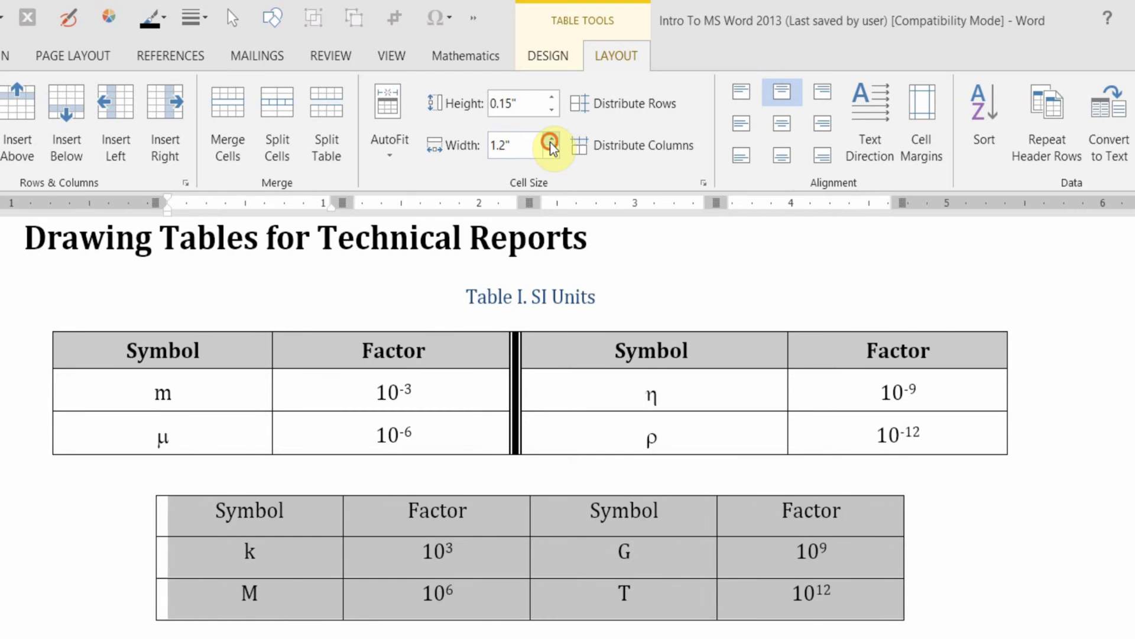
left_click(551, 140)
left_click(552, 139)
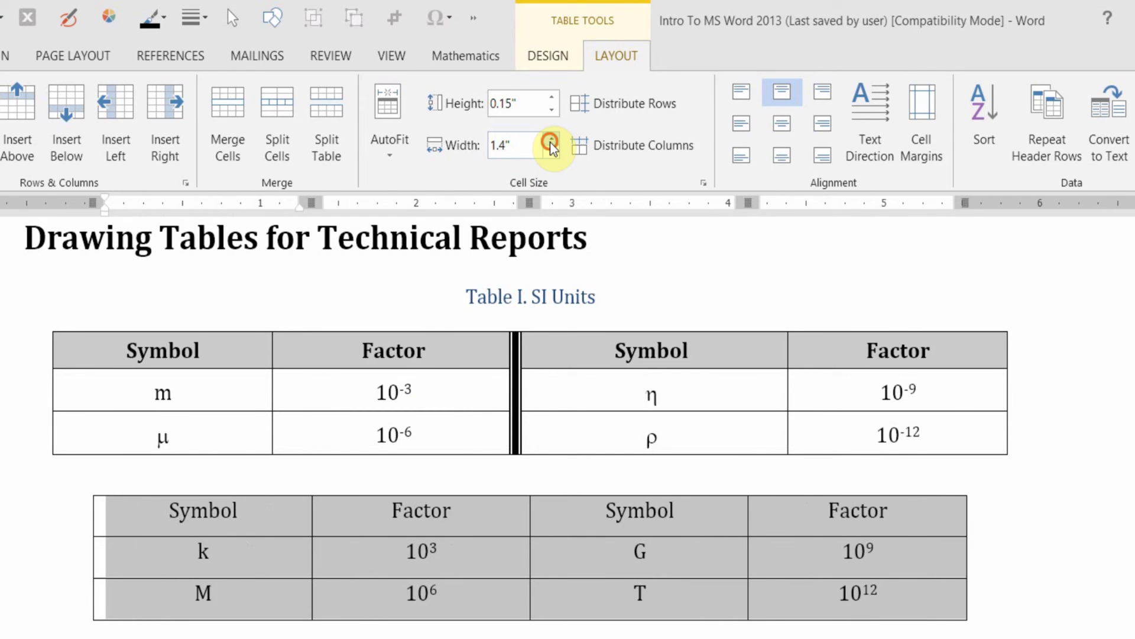
left_click(551, 139)
left_click(552, 140)
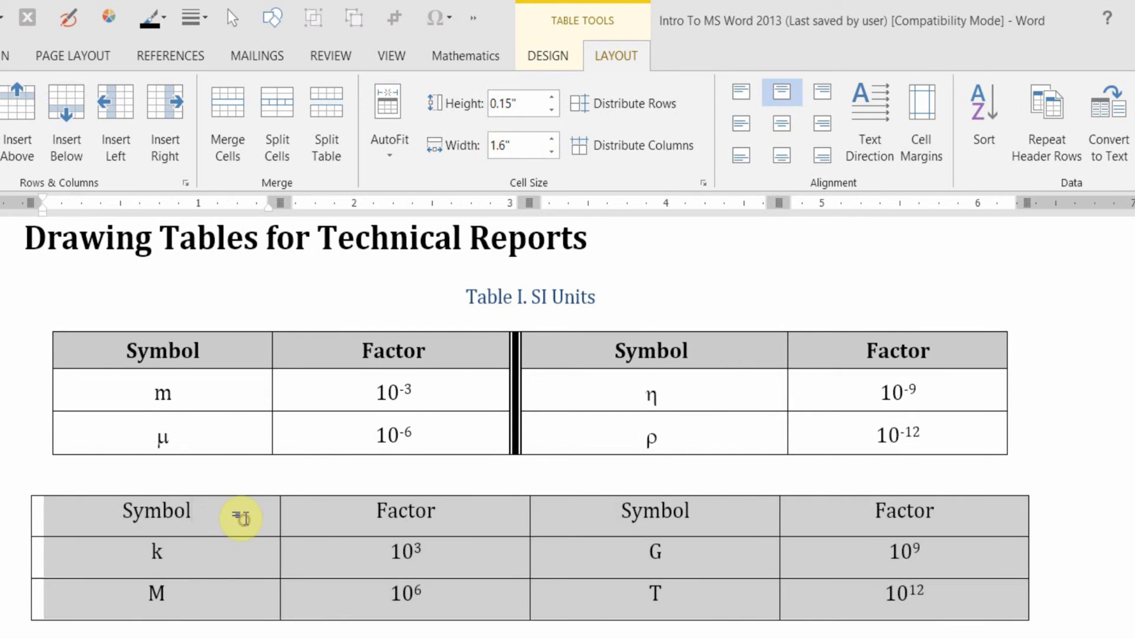
left_click(240, 517)
left_click_drag(110, 520, 839, 517)
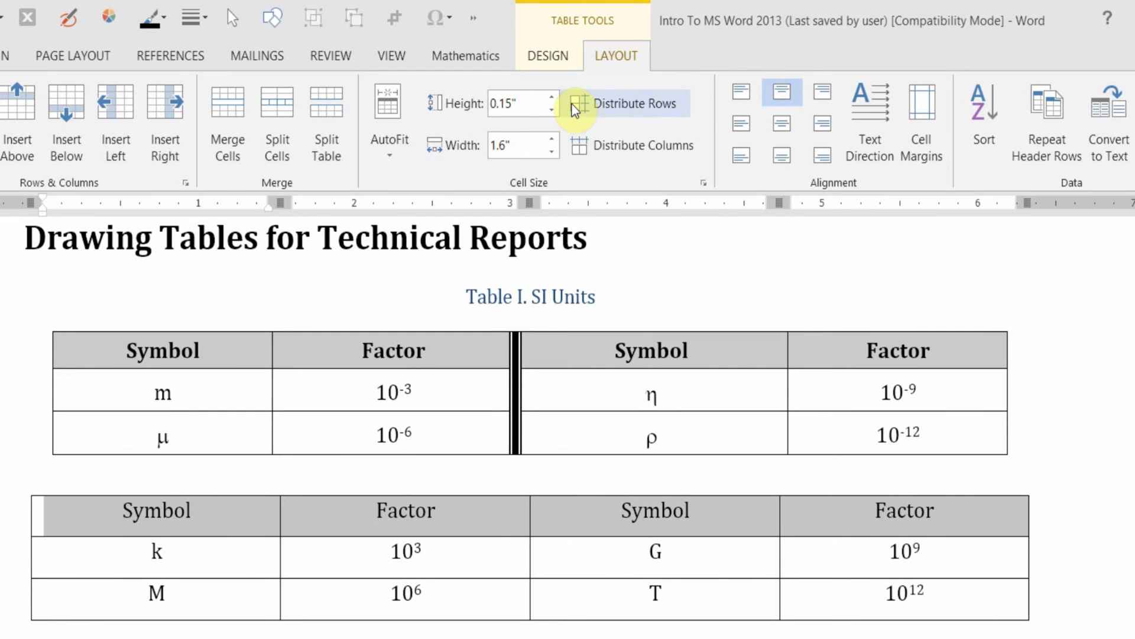
Shade the second table's header row grey and make its Symbol/Factor headings bold.
left_click(564, 56)
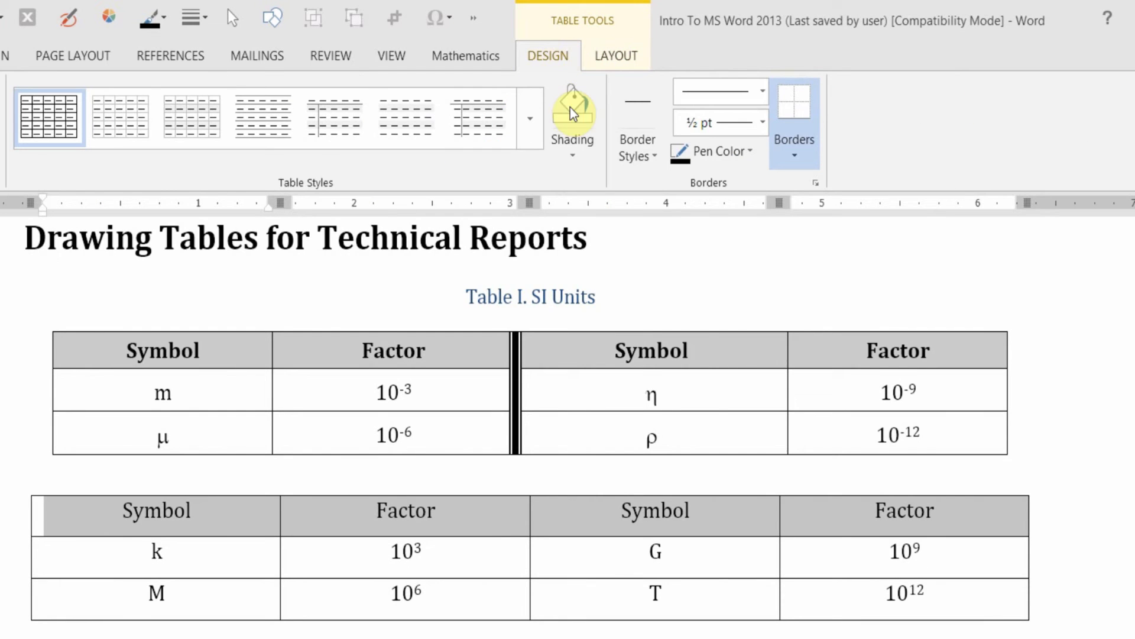
left_click(572, 155)
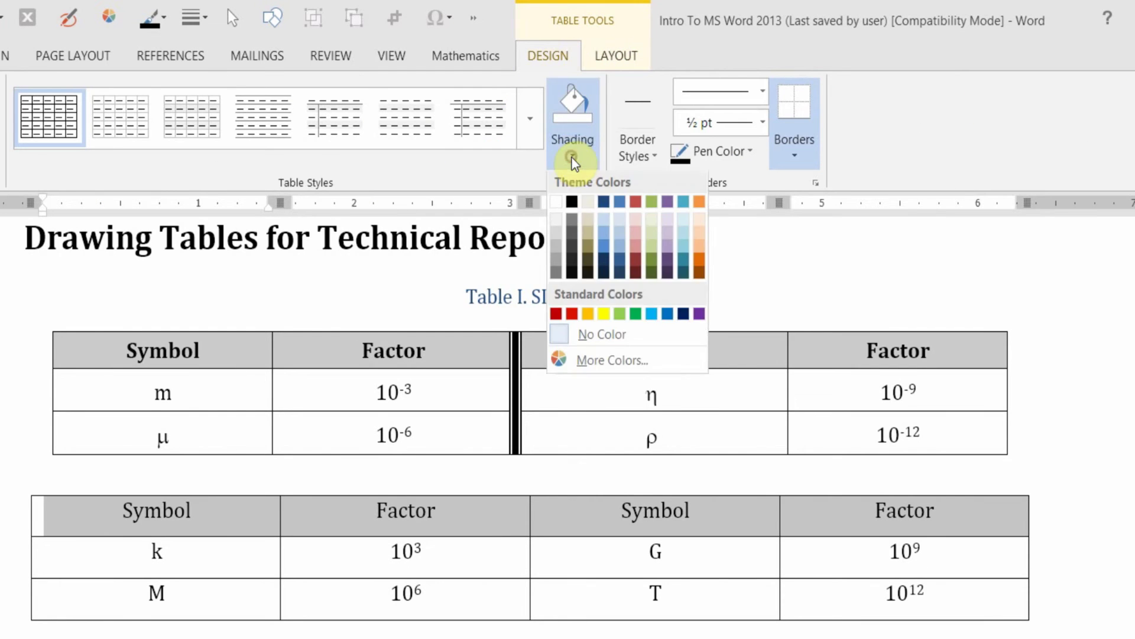
left_click(556, 236)
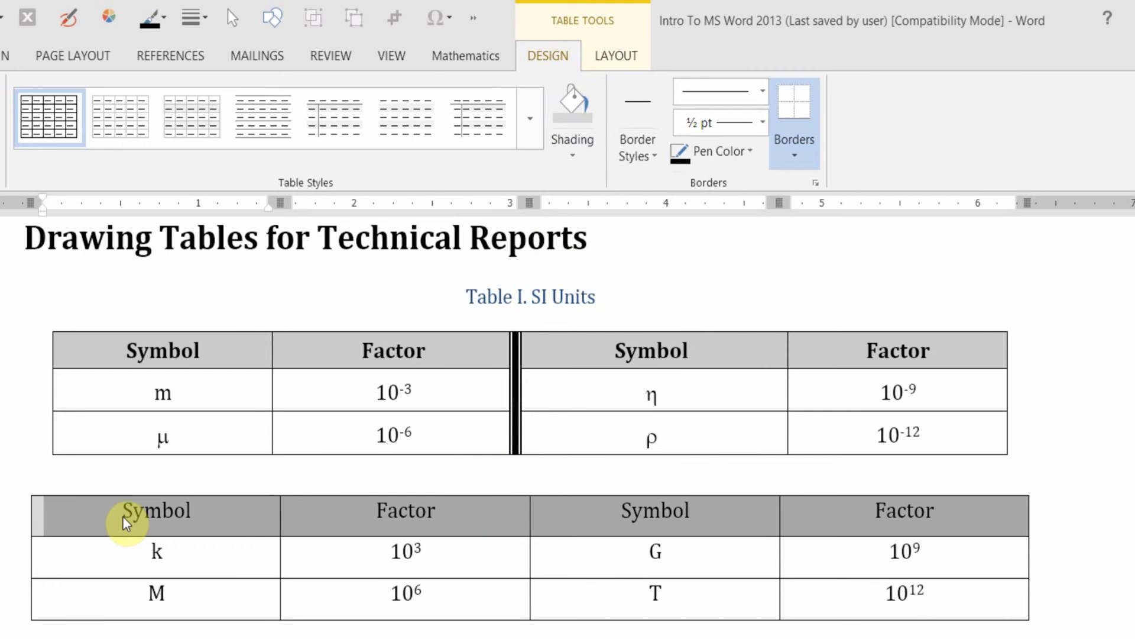
key("ctrl+b")
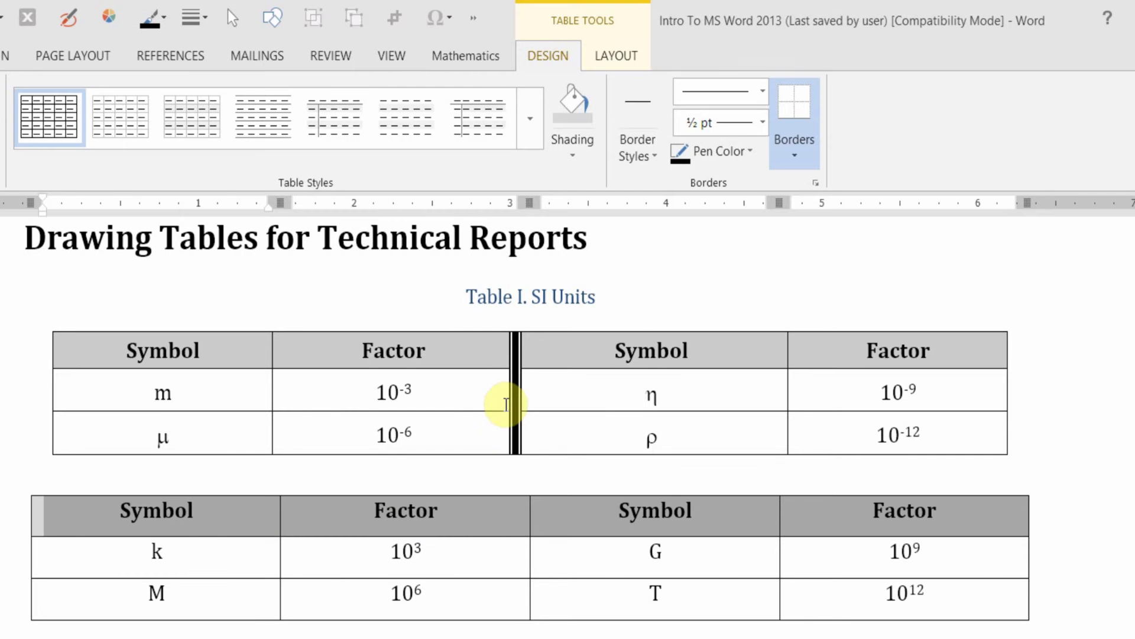
left_click_drag(501, 529, 497, 593)
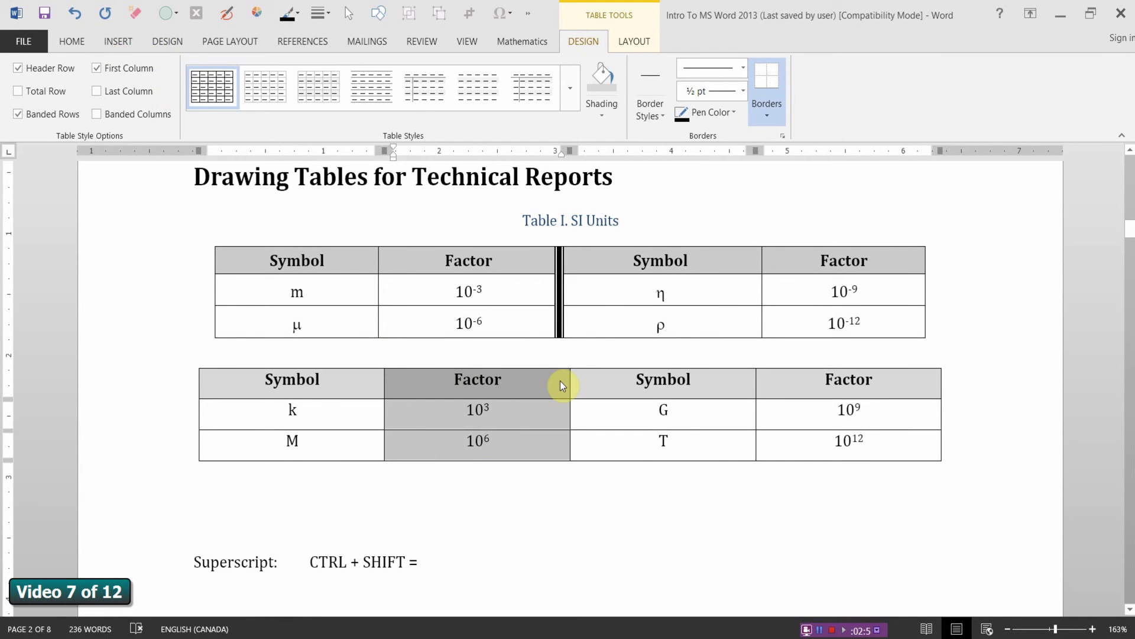
In Borders and Shading, remove the first Factor column's existing right border.
left_click(73, 42)
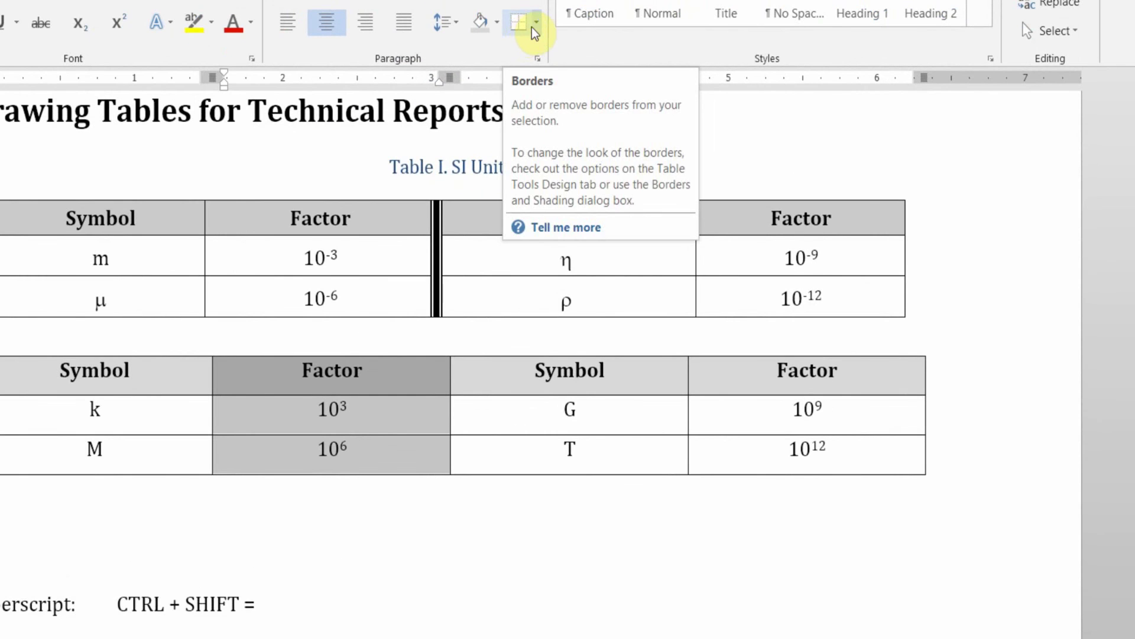
left_click(535, 26)
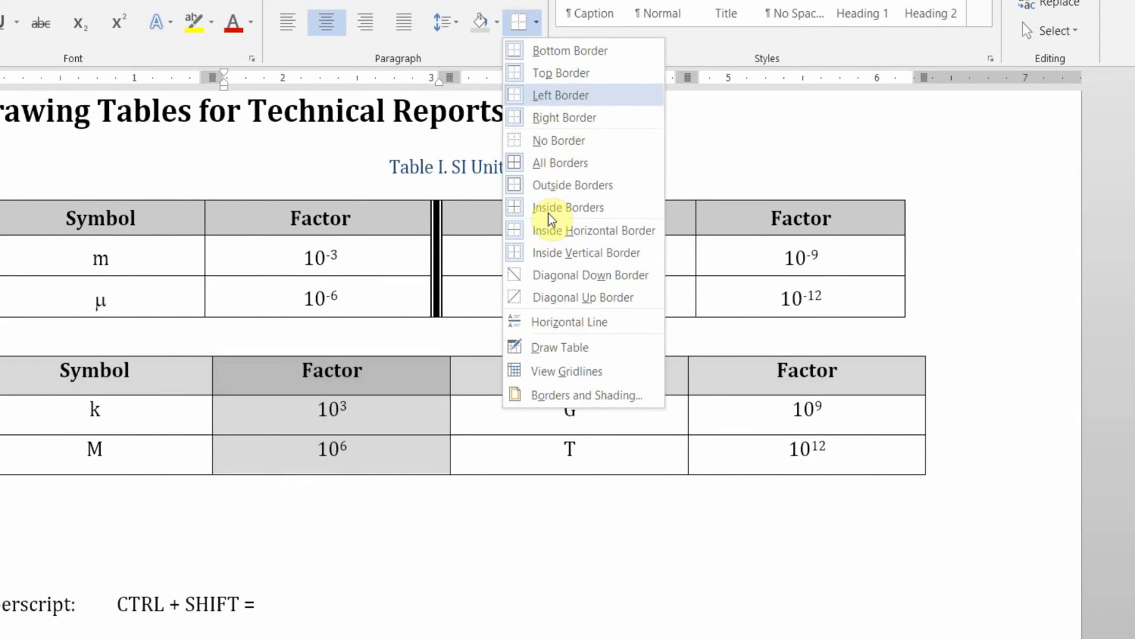
left_click(565, 400)
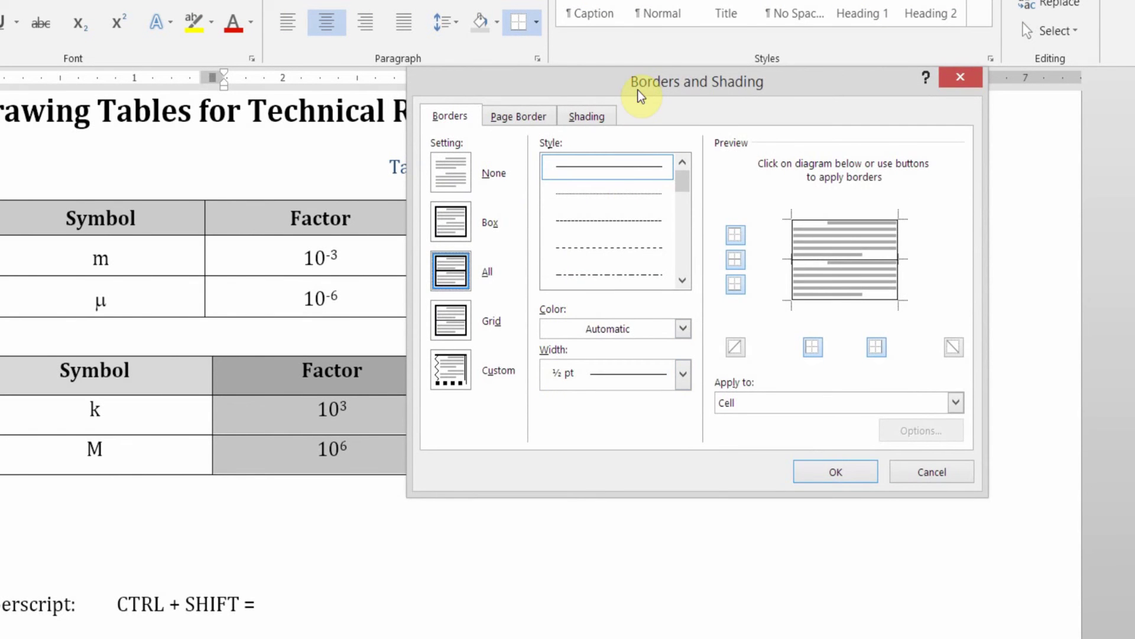
mouse_move(642, 81)
left_mouse_down()
mouse_move(715, 24)
mouse_move(727, 28)
left_mouse_up()
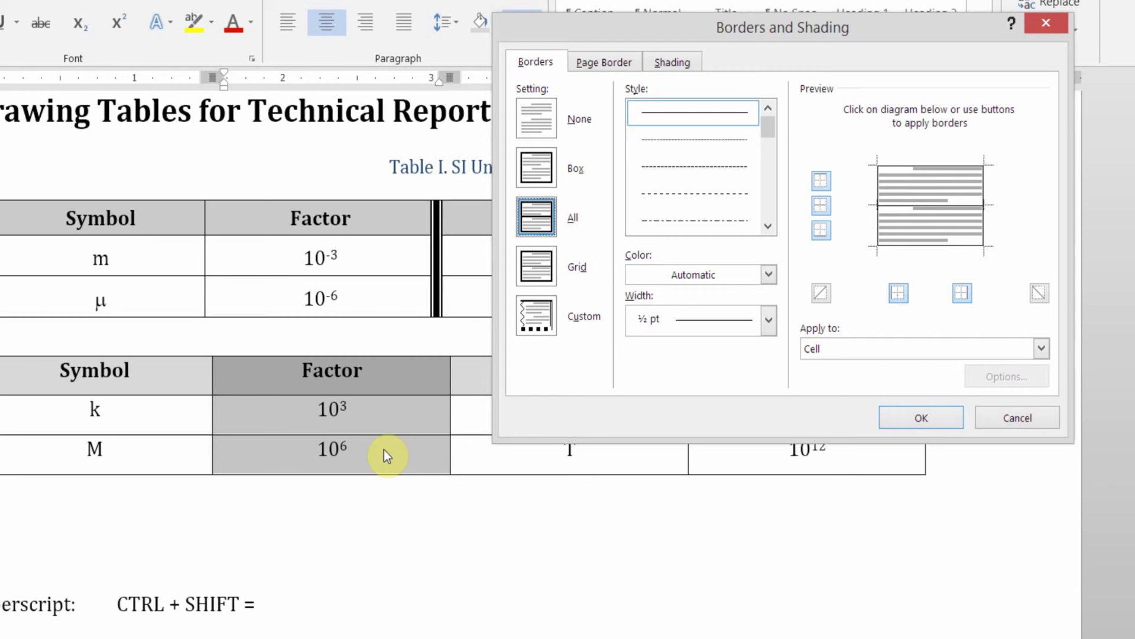
left_click(984, 232)
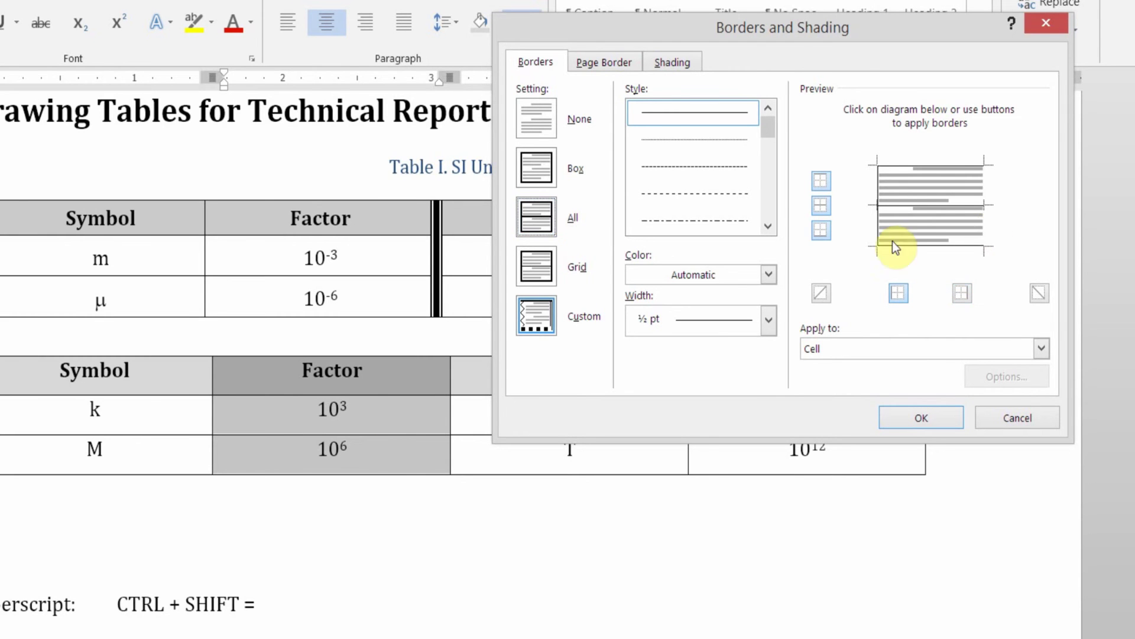
left_click(771, 228)
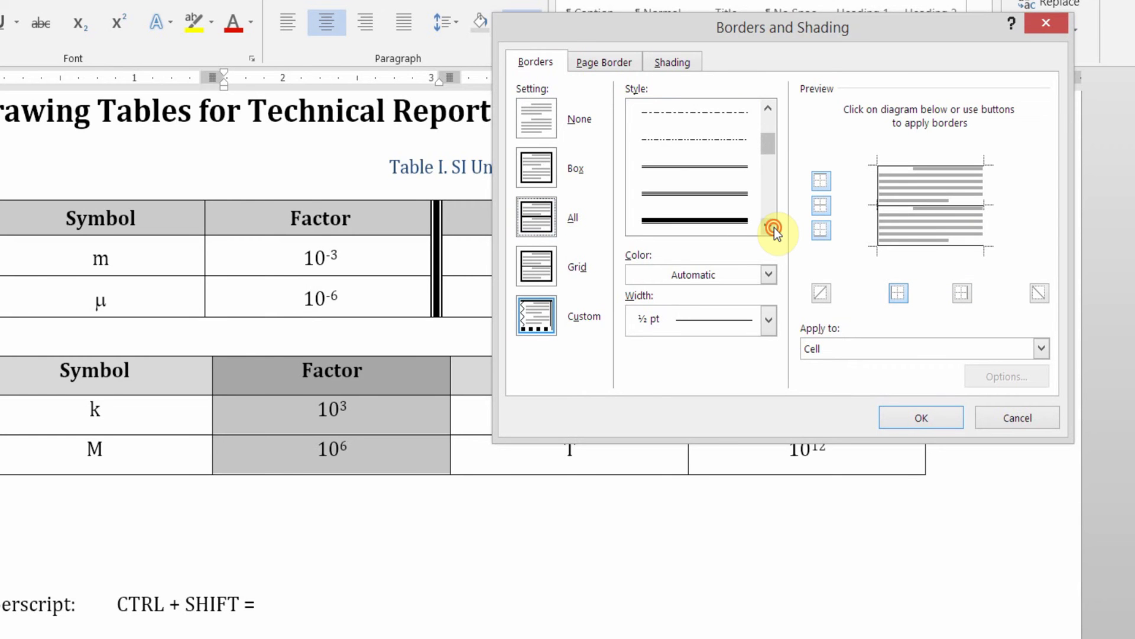
left_click(768, 226)
left_click(768, 226)
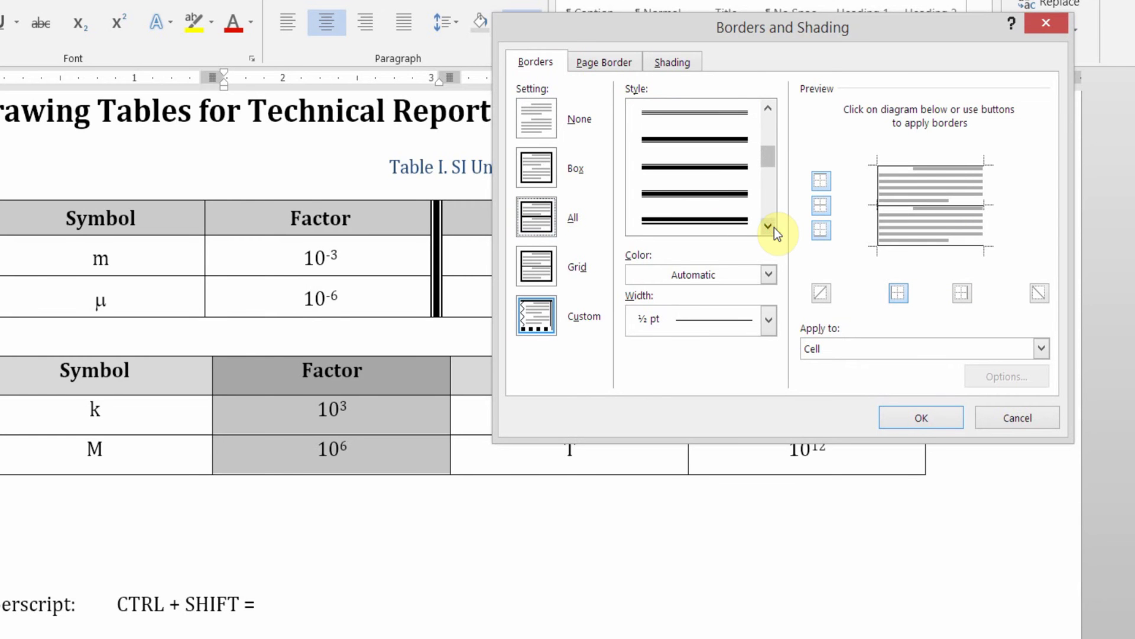
Apply a thick 3 pt line to the first Factor column's right edge.
left_click(715, 192)
left_click(718, 197)
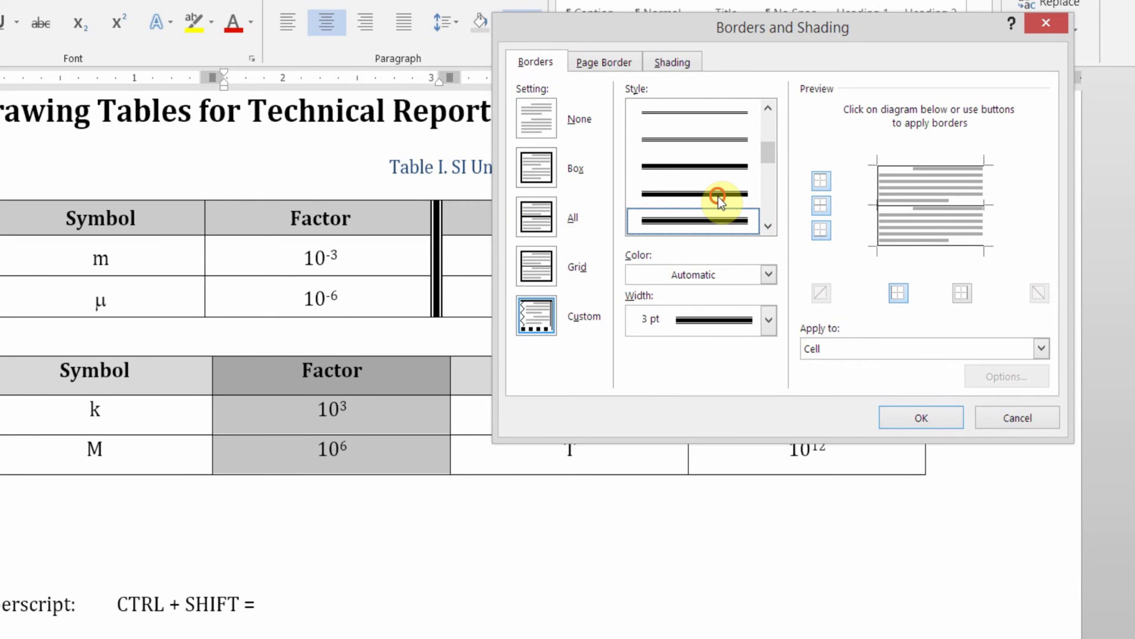
scroll(731, 201, "up", 1)
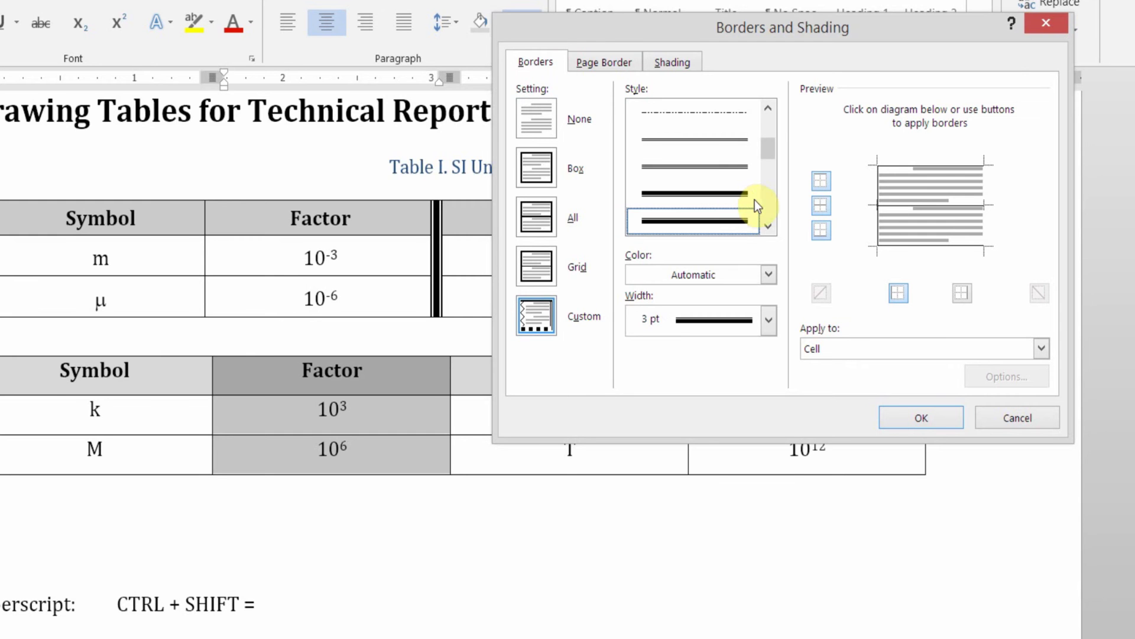
left_click(768, 226)
scroll(745, 222, "up", 6)
scroll(740, 223, "down", 6)
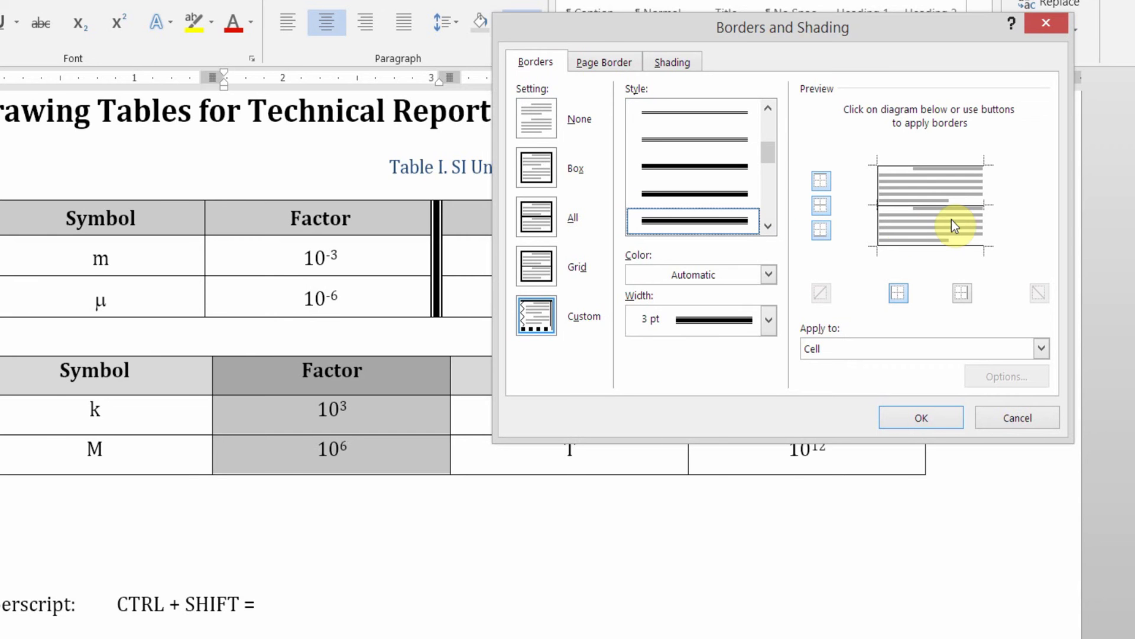
left_click(985, 214)
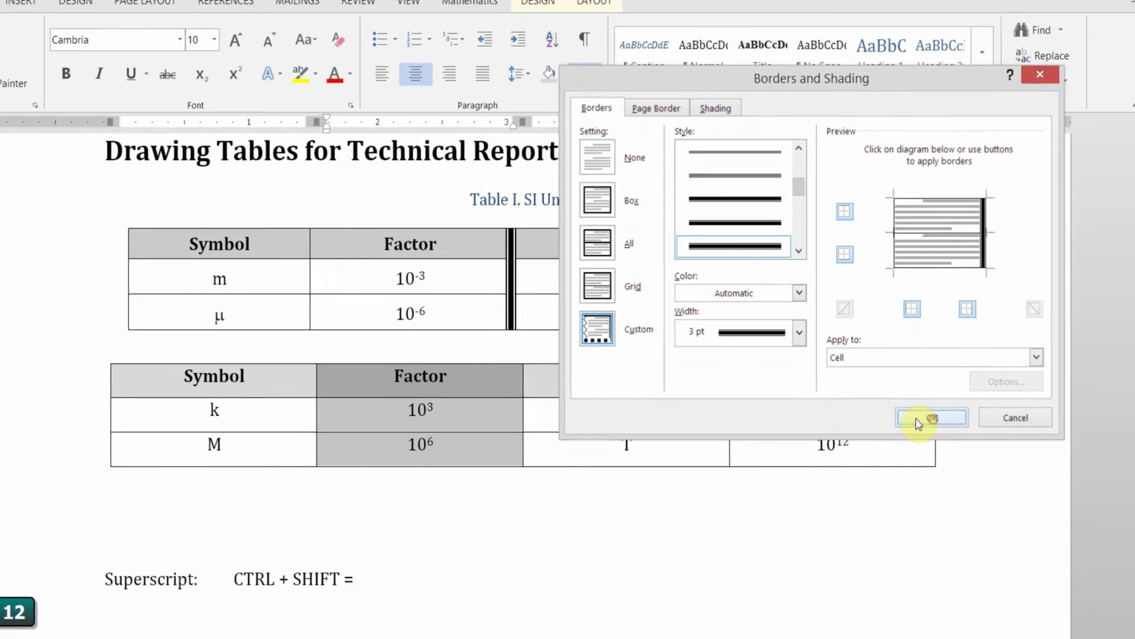
left_click(922, 417)
Try top-left, centre-left and bottom-left alignment on the second table, finishing with Align Center.
left_click(588, 547)
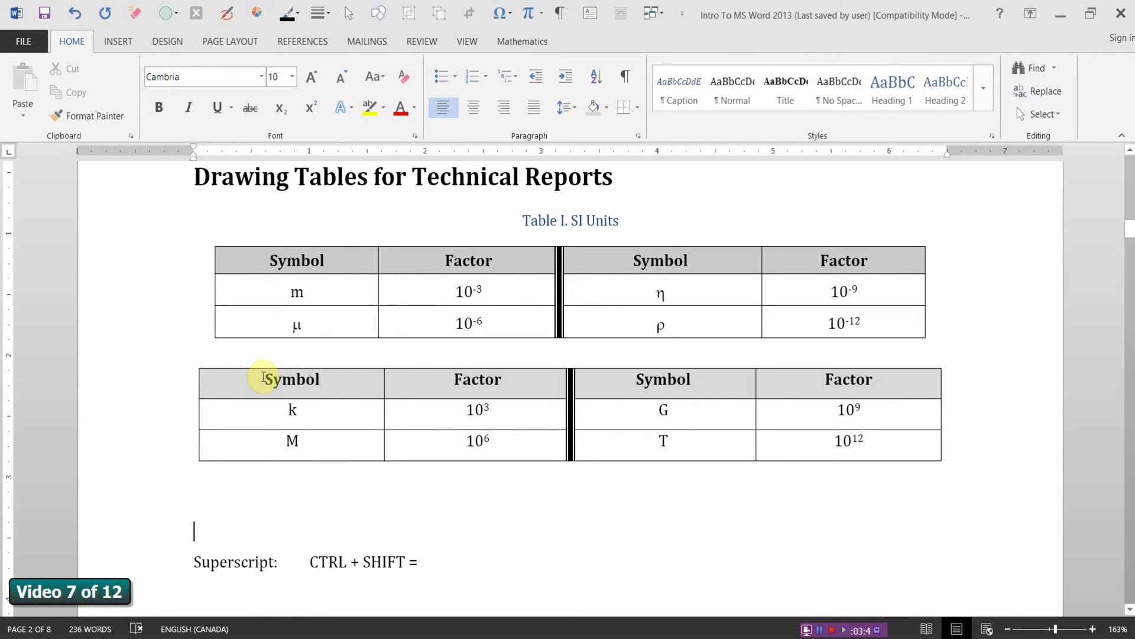
left_click_drag(262, 377, 855, 444)
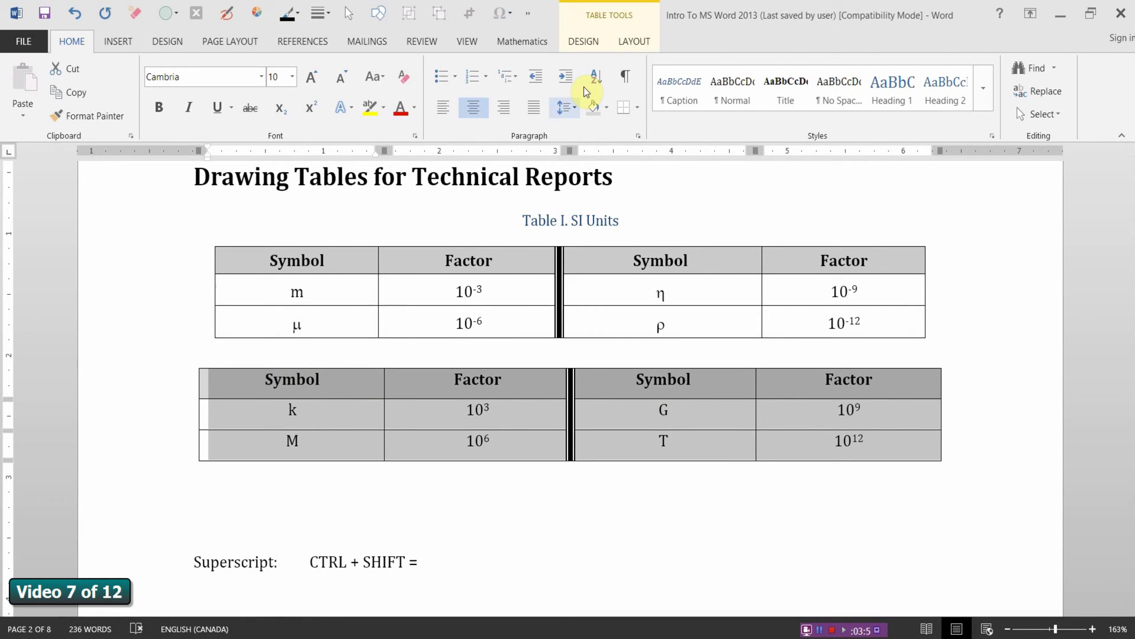
left_click(642, 43)
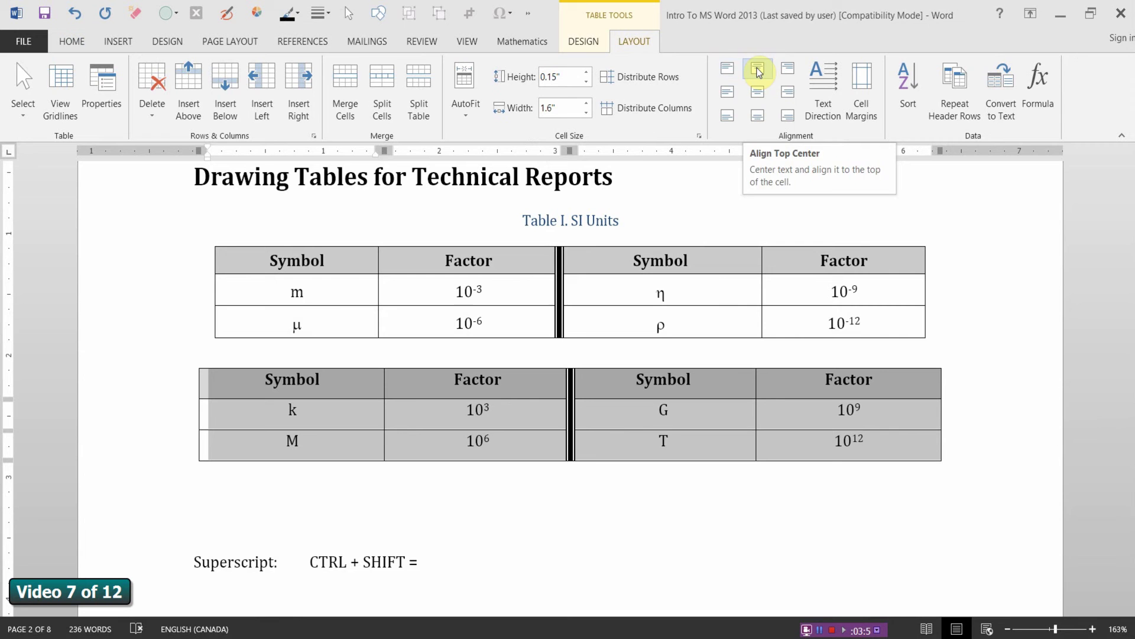
left_click(732, 75)
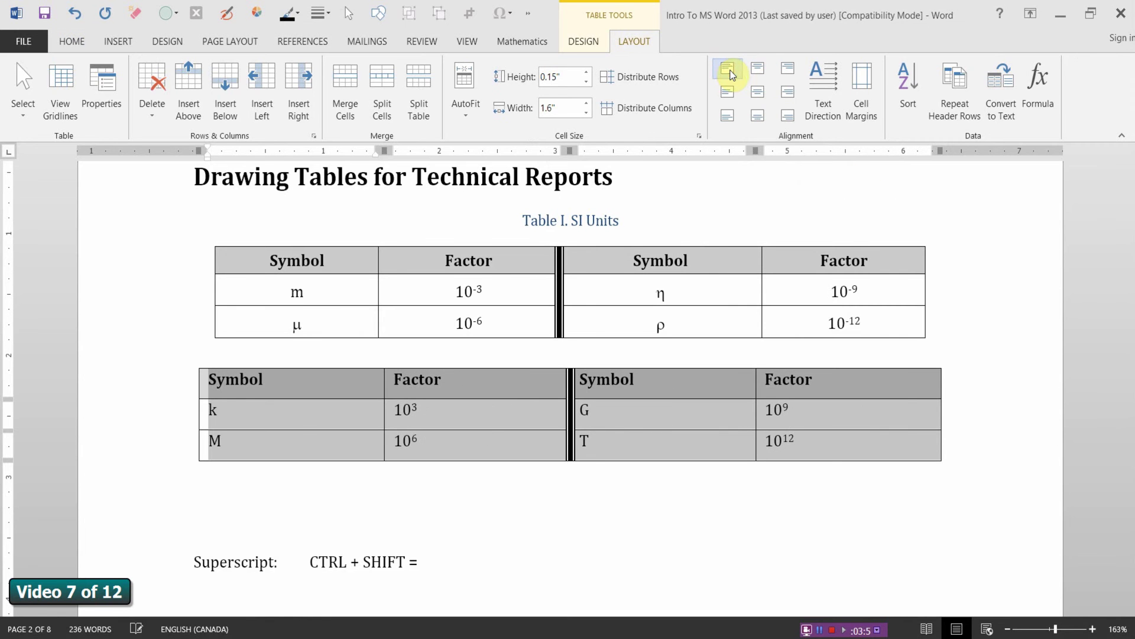
left_click(730, 95)
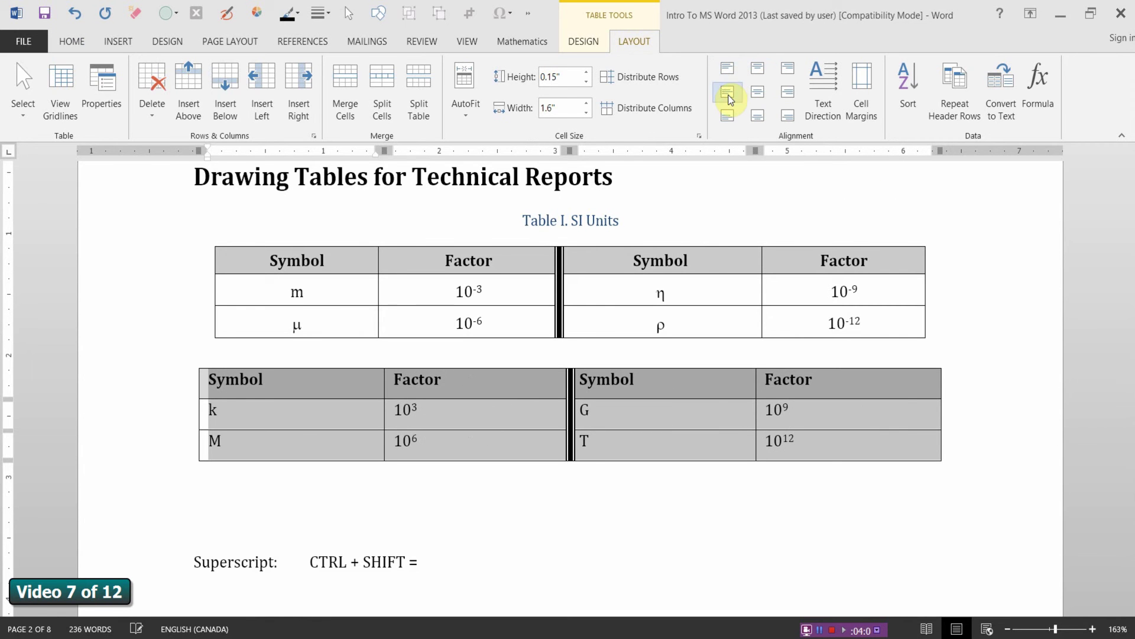
left_click(728, 120)
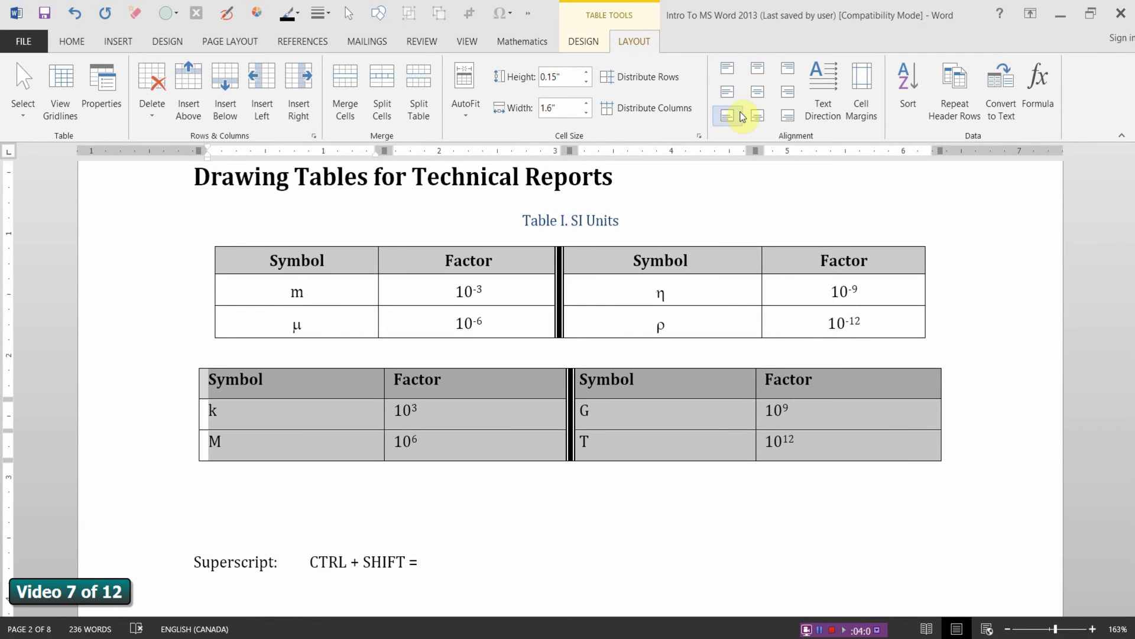
left_click(756, 94)
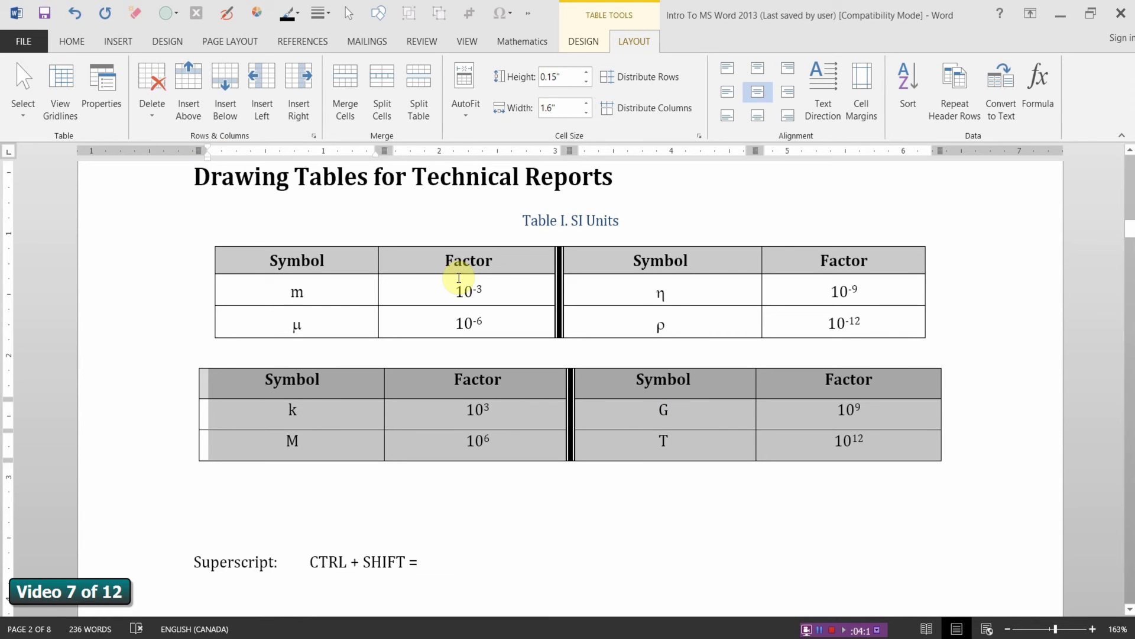
Set Spacing Before to 6 pt for the second table's paragraphs and recheck it.
left_click(71, 40)
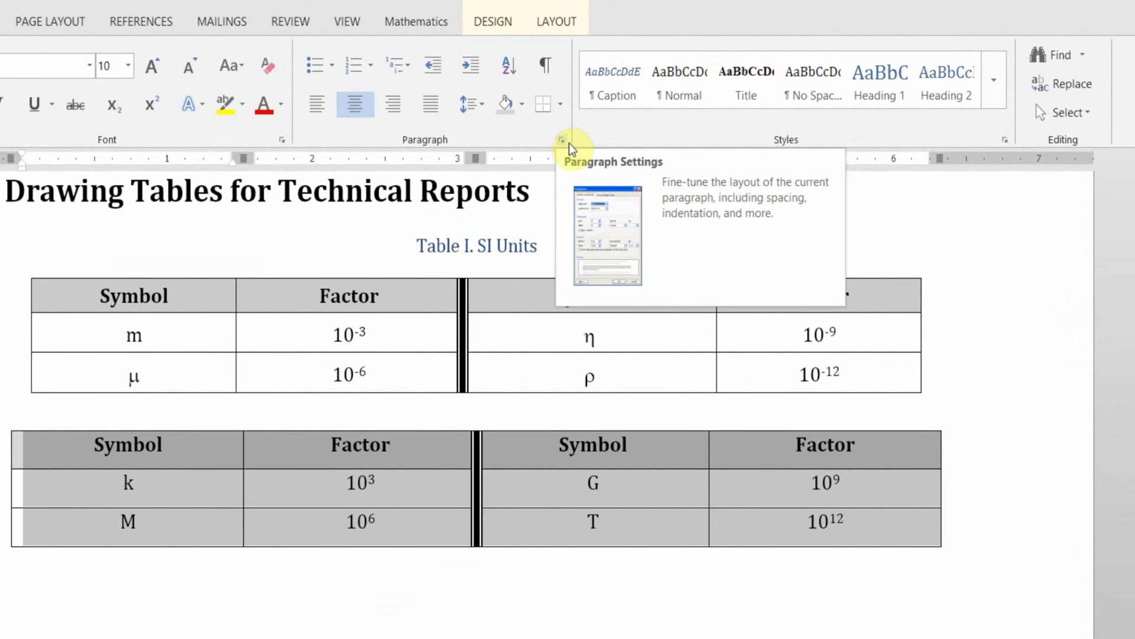
left_click(563, 142)
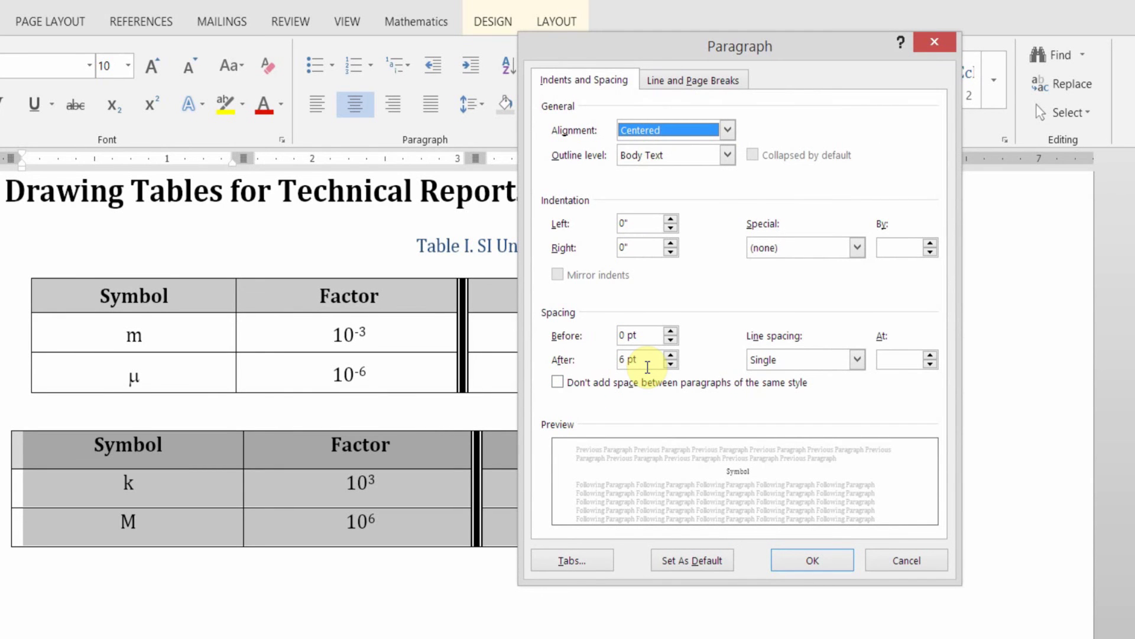
left_click_drag(701, 52, 783, 39)
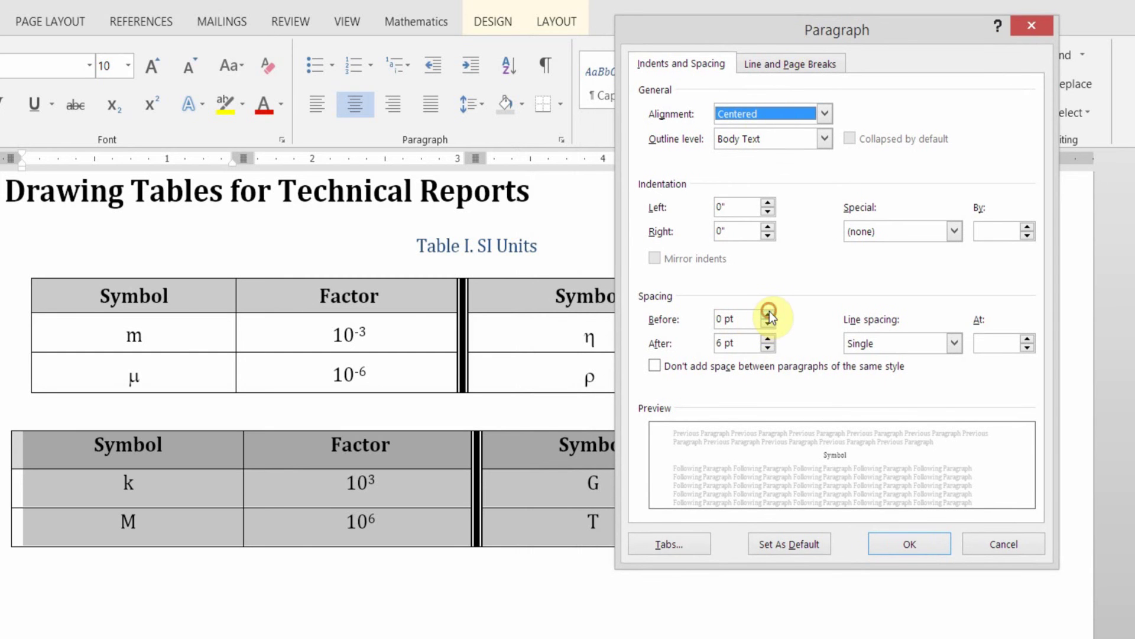
left_click(769, 313)
left_click(912, 546)
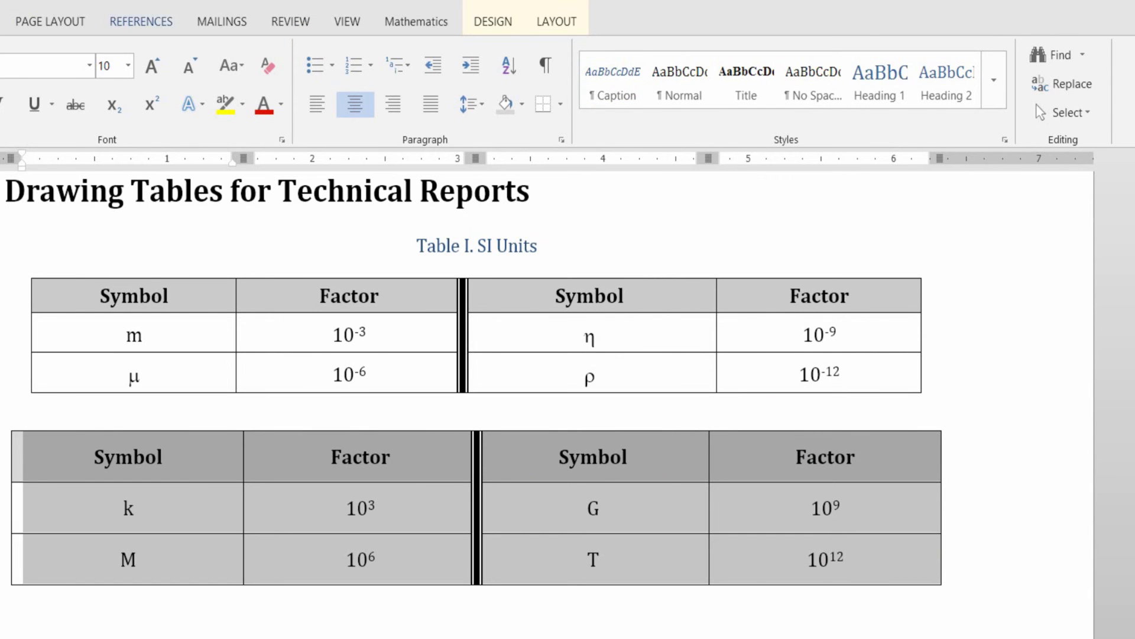
left_click(561, 141)
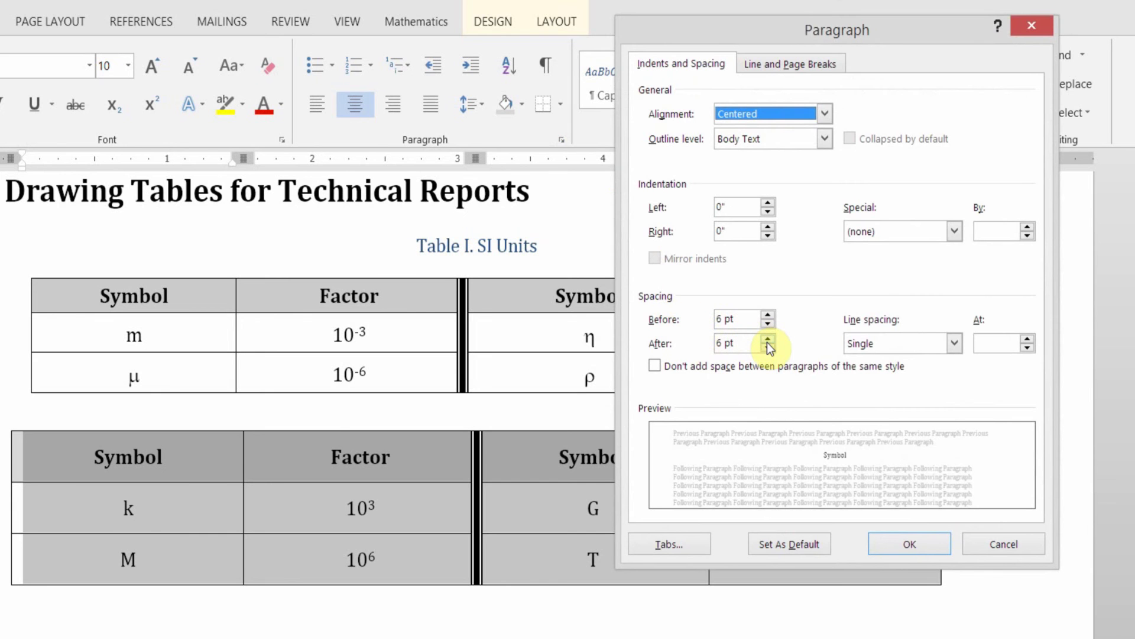
left_click(906, 543)
Confirm the second table's cell margins at 0" top/bottom and 0.08" left/right.
left_click(559, 18)
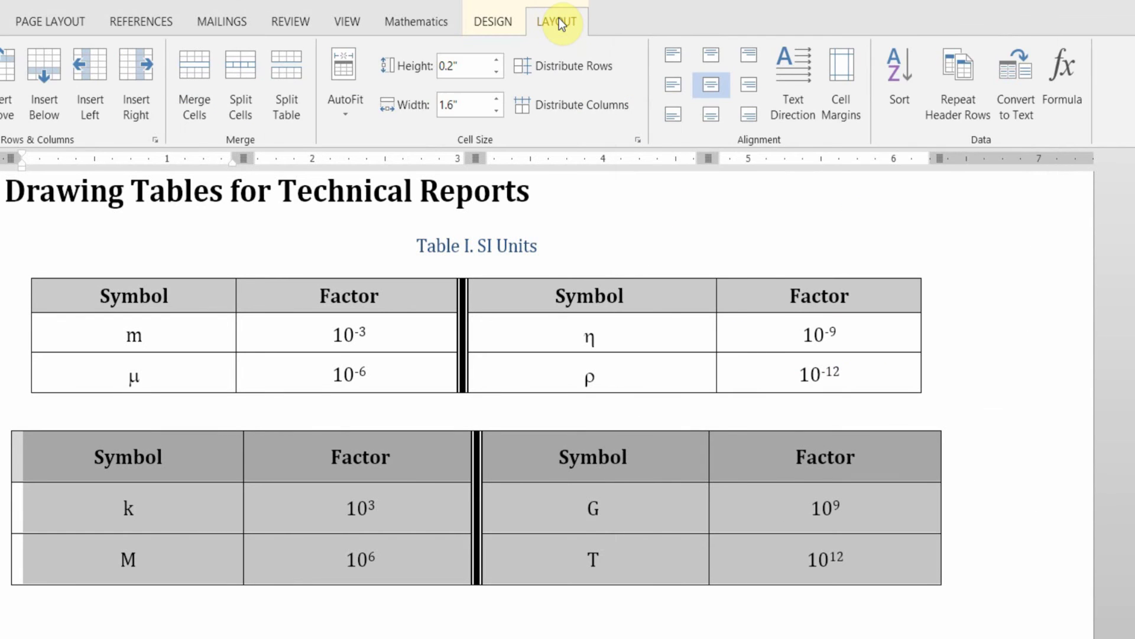
left_click(851, 109)
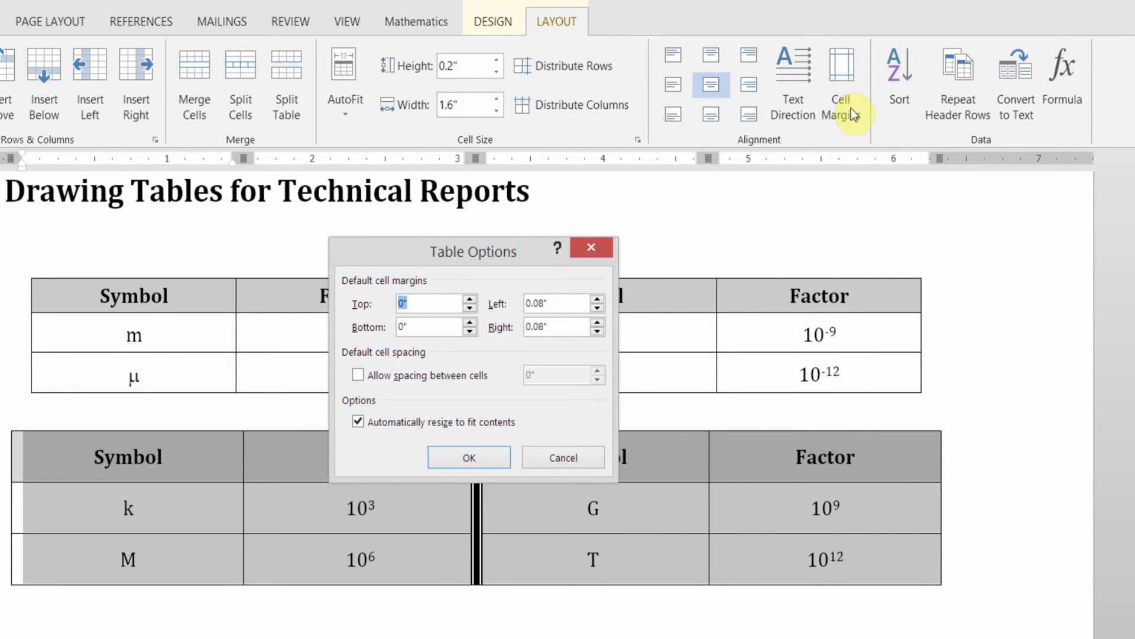
left_click_drag(515, 247, 519, 31)
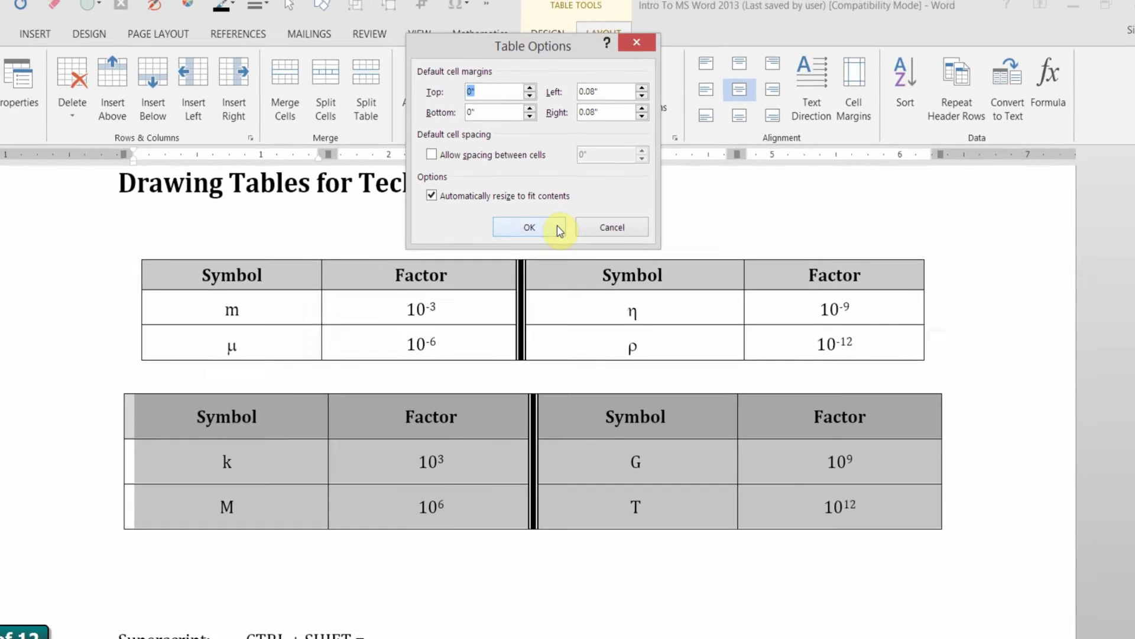
left_click(472, 241)
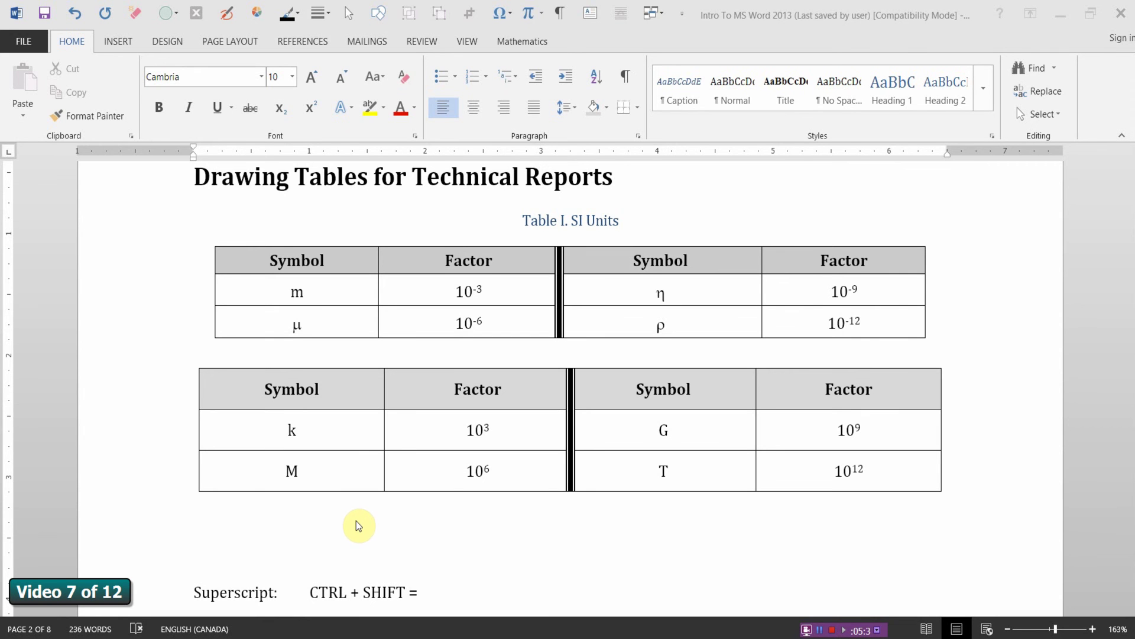
Place the insertion point on the empty line between Table I and the second table.
left_click(224, 359)
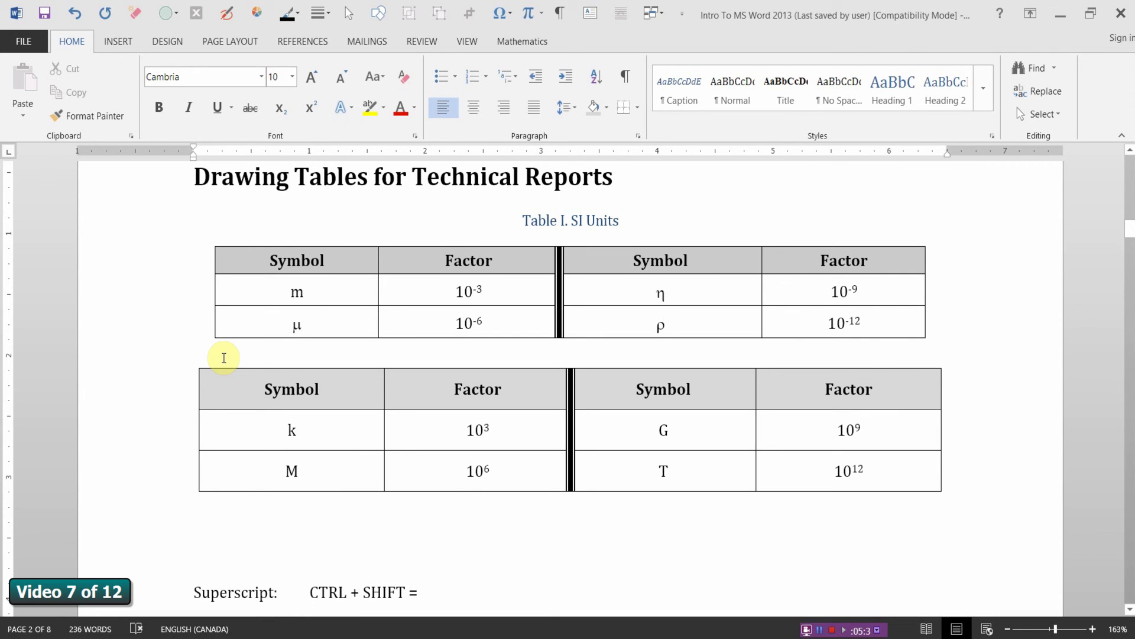
Add a blank line, select the second table, and start a Table caption placed above it.
key("Return")
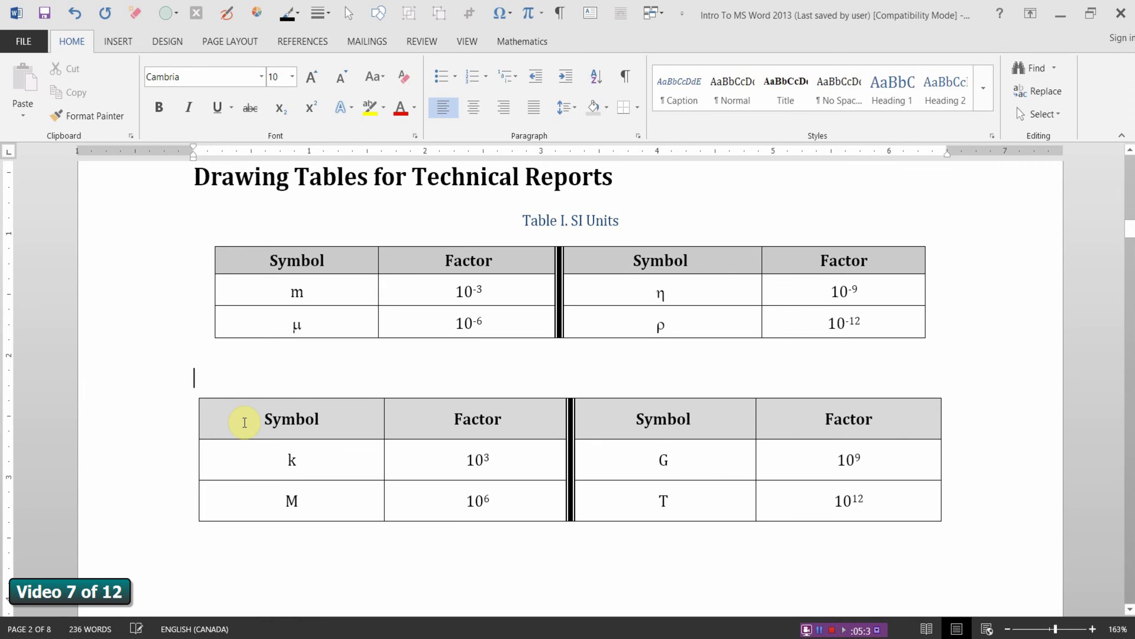
mouse_move(243, 421)
left_mouse_down()
mouse_move(621, 421)
mouse_move(827, 461)
mouse_move(834, 498)
left_mouse_up()
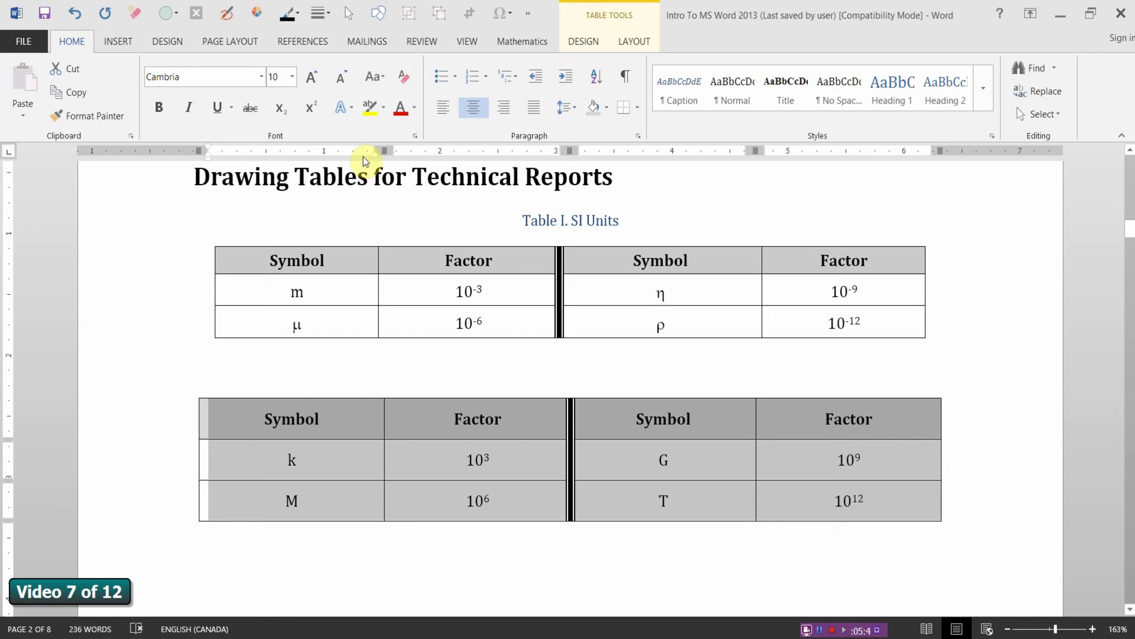
left_click(307, 42)
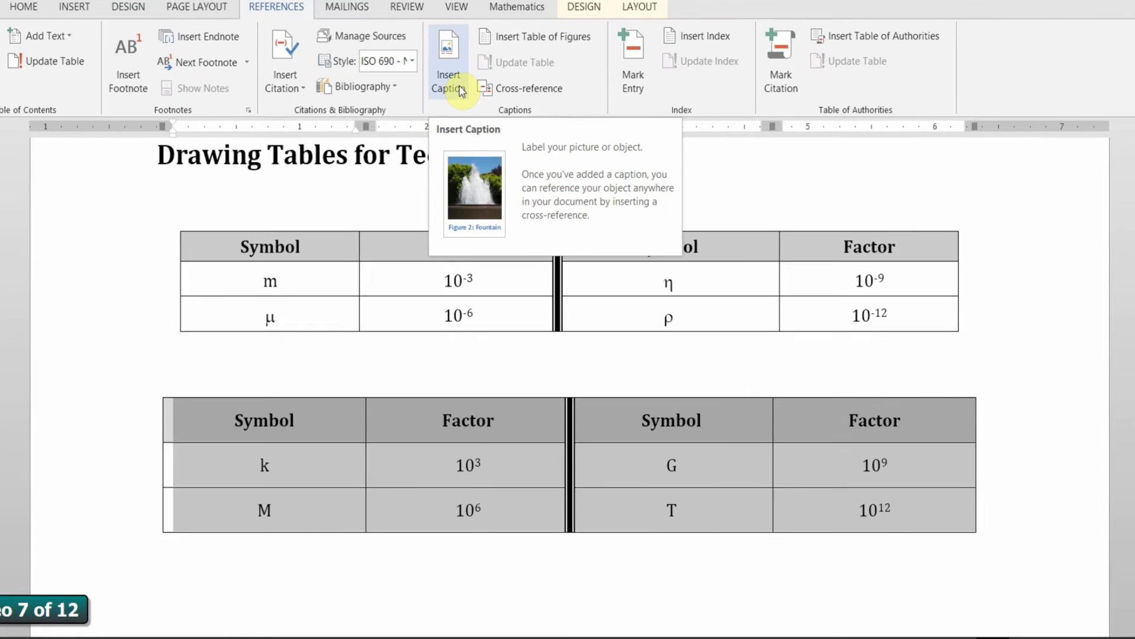
left_click(460, 107)
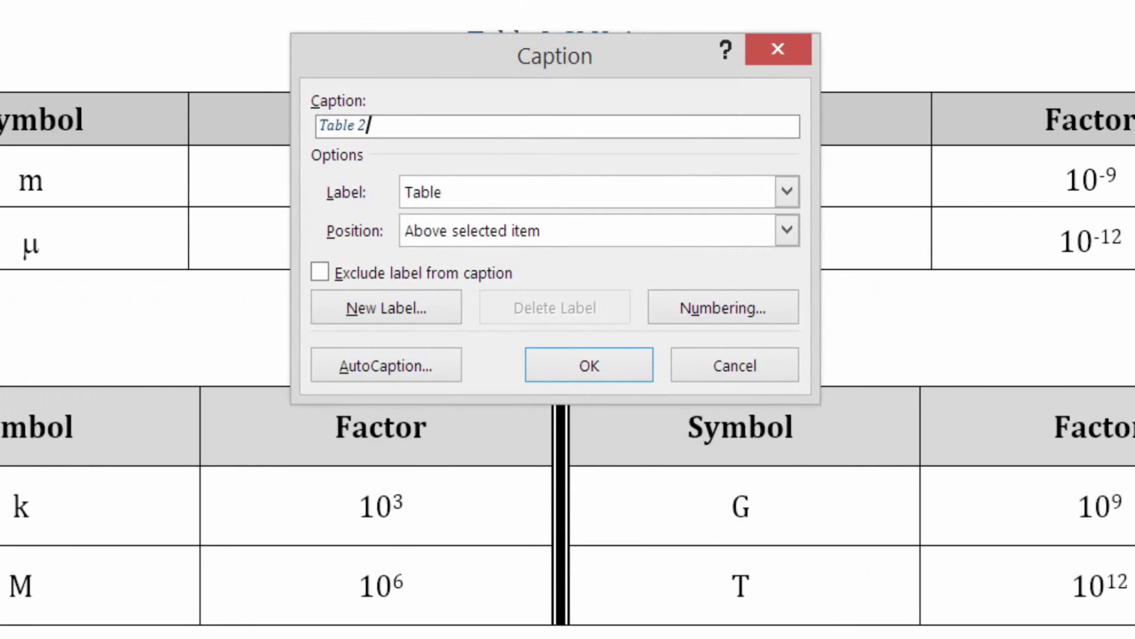
left_click(790, 194)
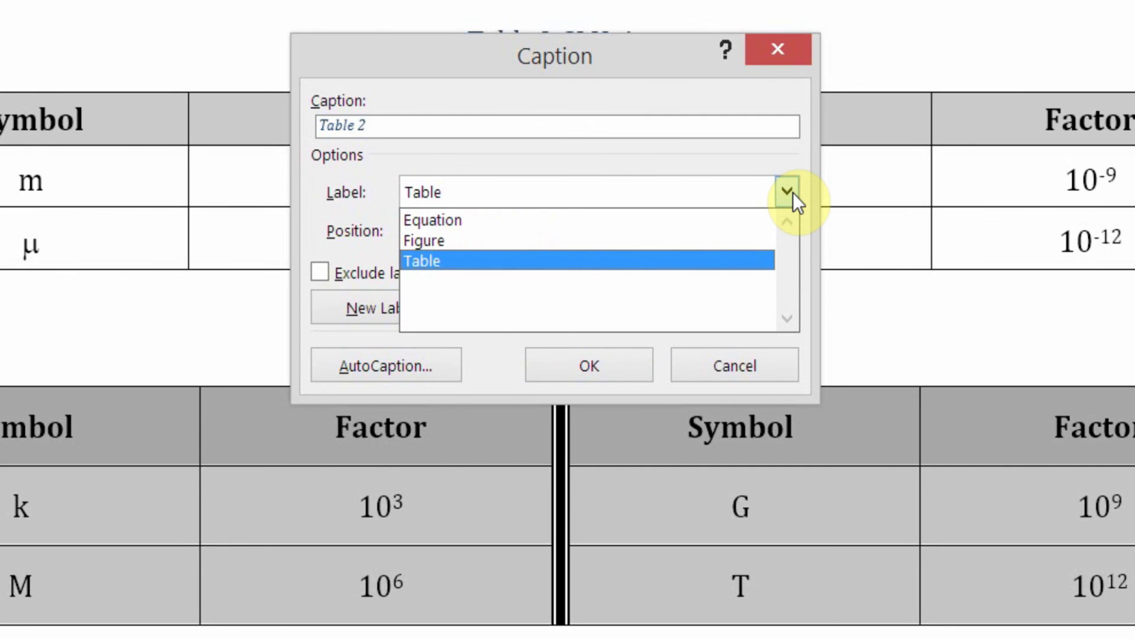
left_click(488, 262)
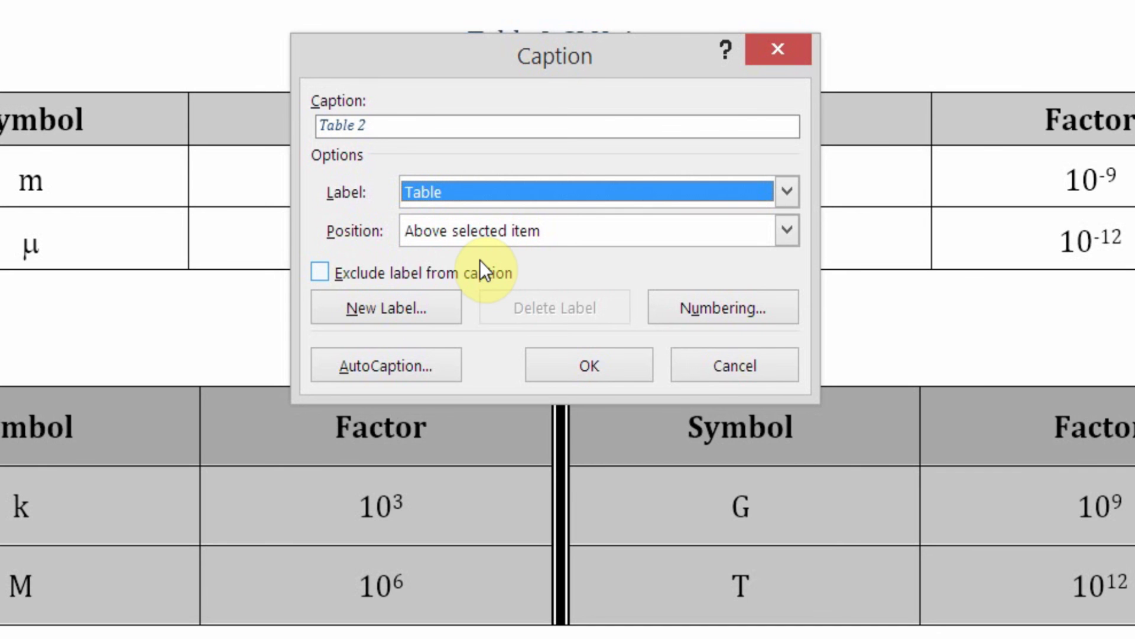
Switch caption numbering to Roman numerals (I, II, III) so it reads Table II.
left_click(701, 310)
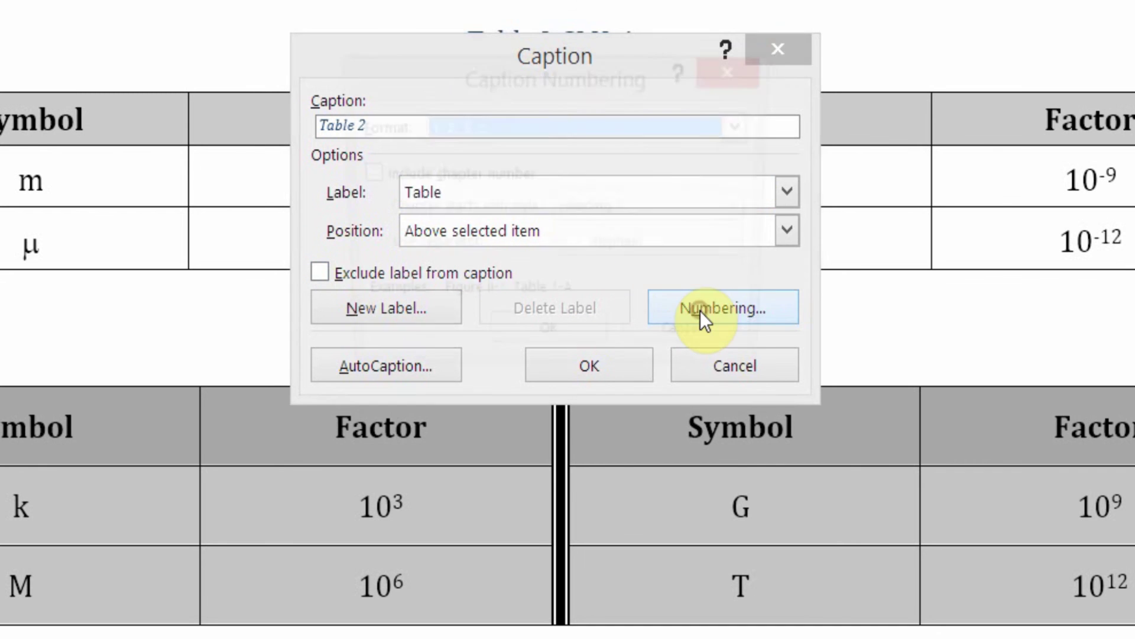
left_click(746, 125)
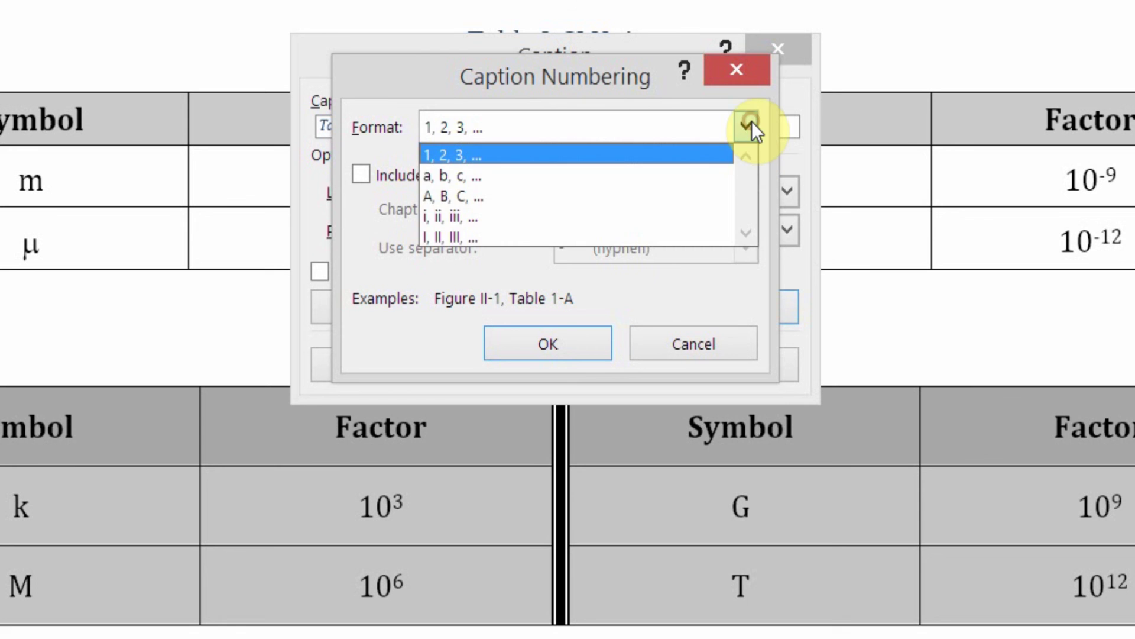
left_click(498, 233)
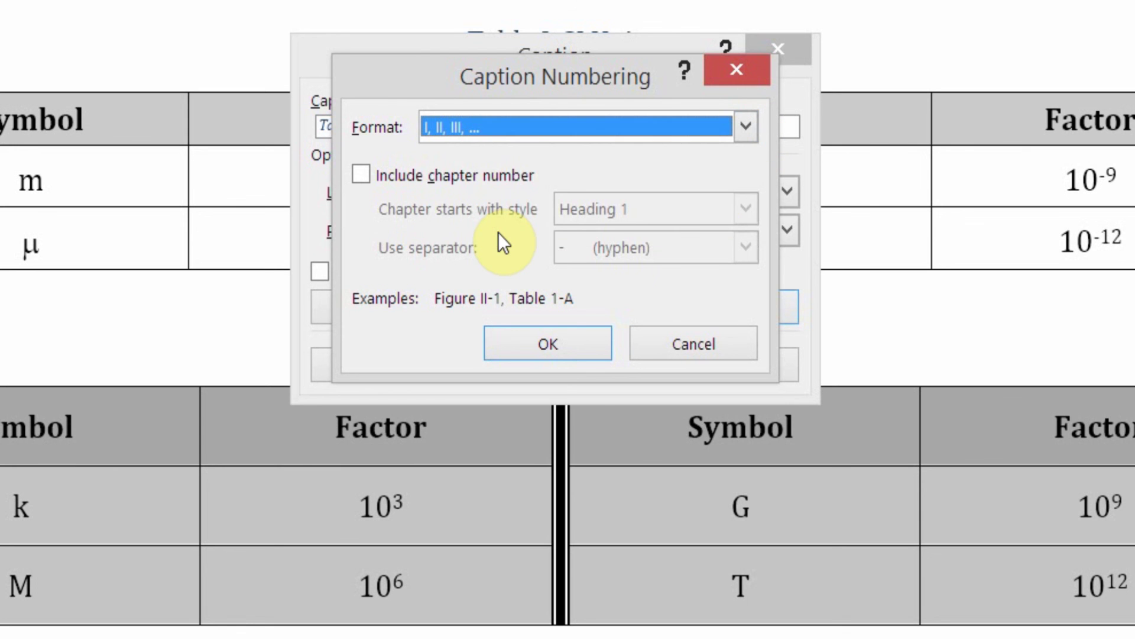
left_click(513, 348)
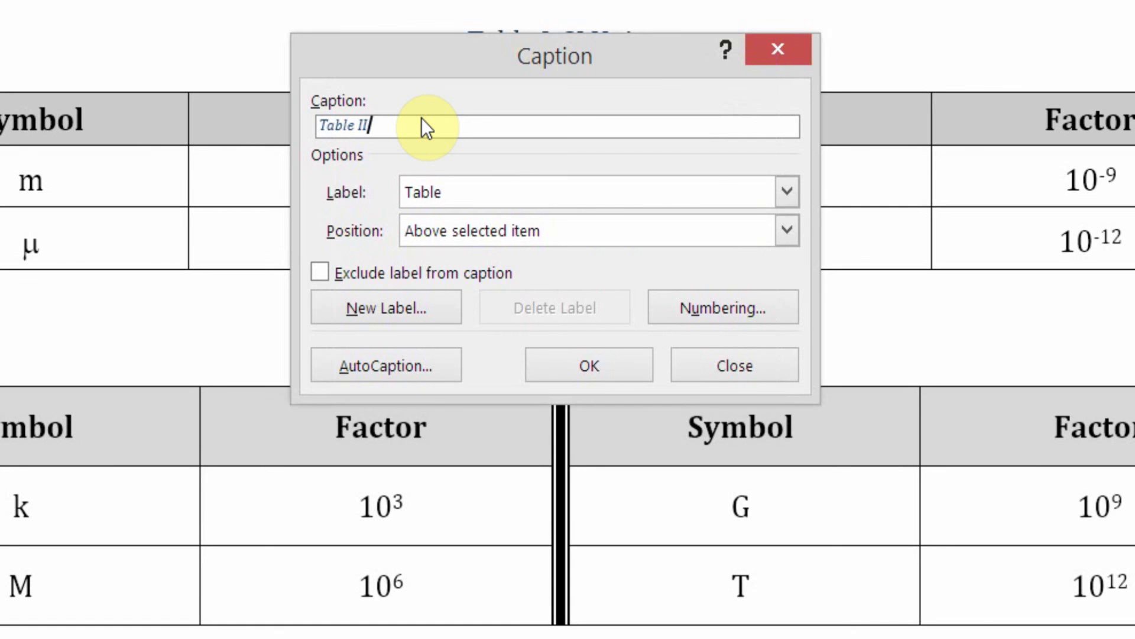
Append '. SI large units' to the caption and keep it above the selected item.
type(". SI ")
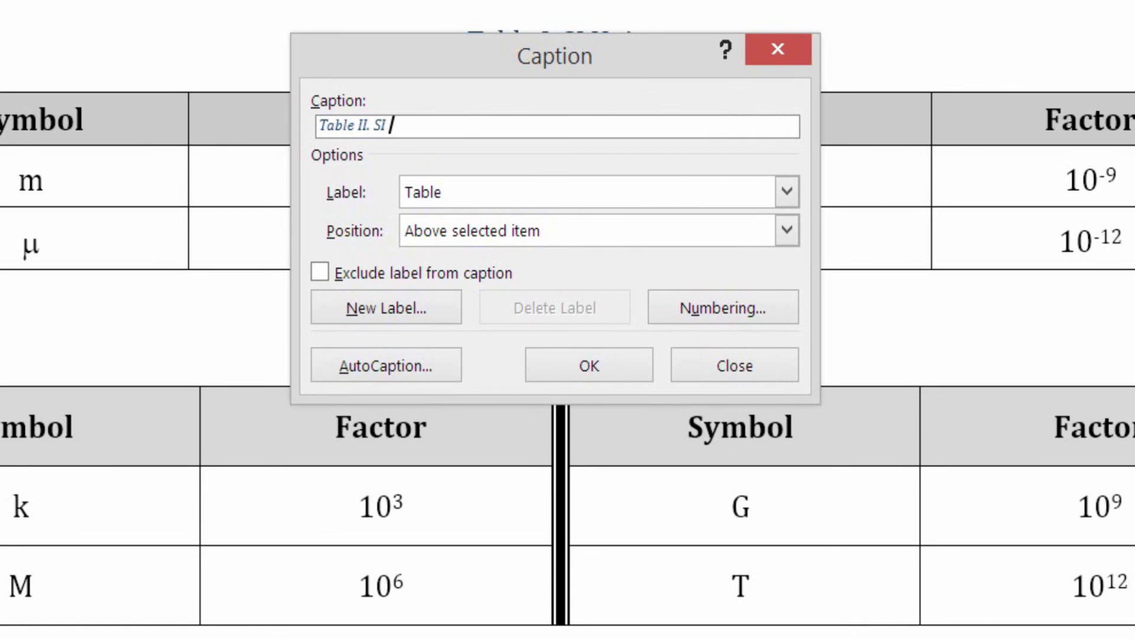
type("large units")
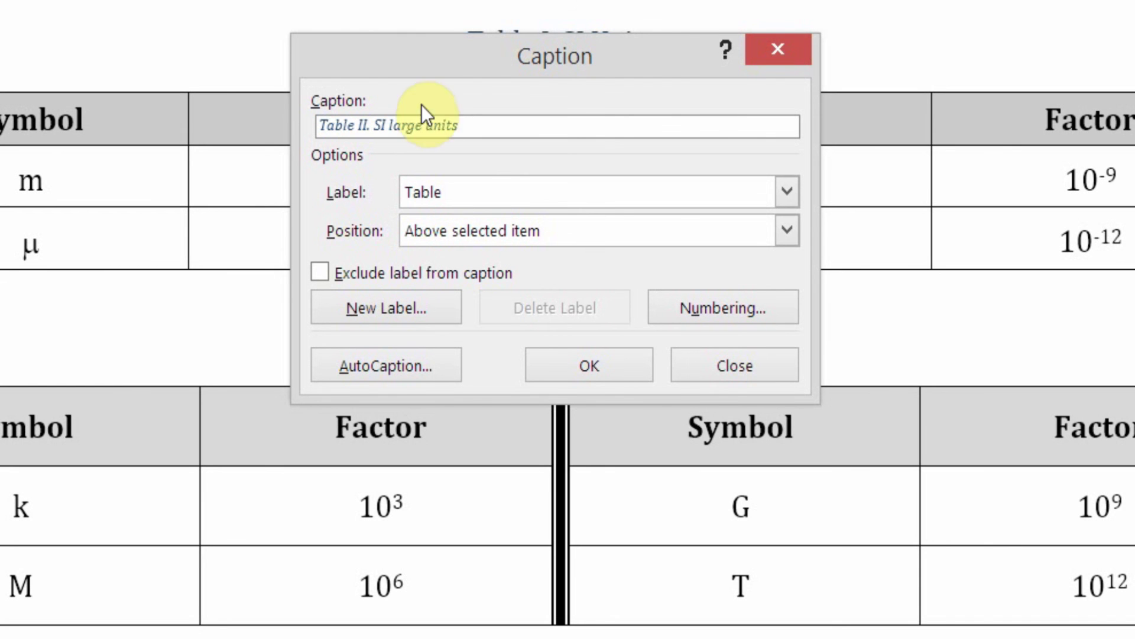
left_click(787, 230)
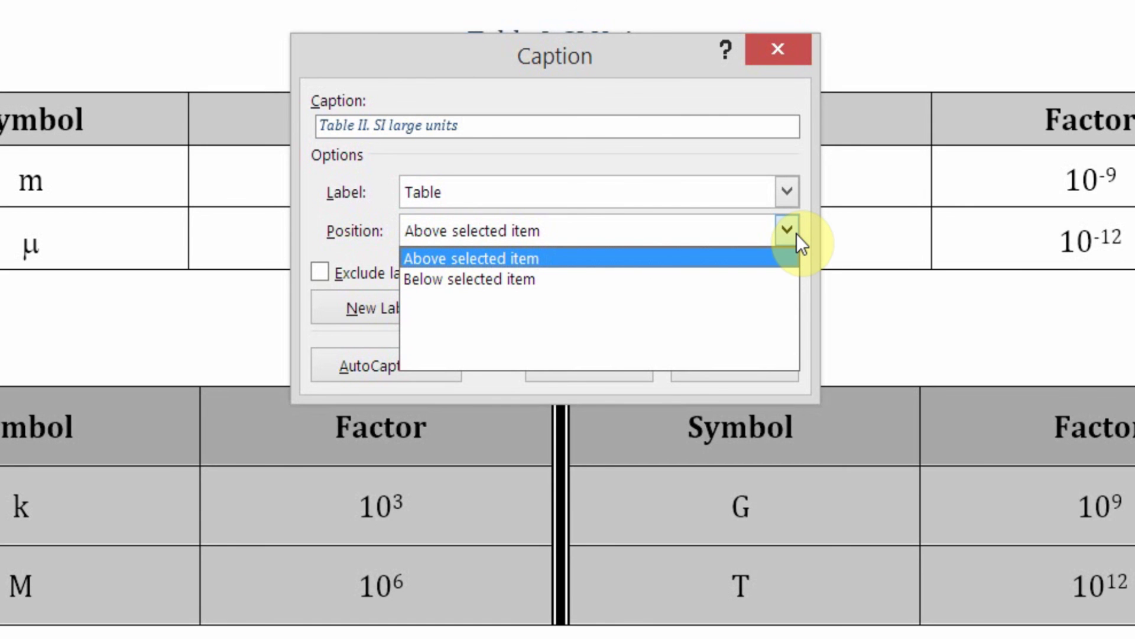
left_click(573, 228)
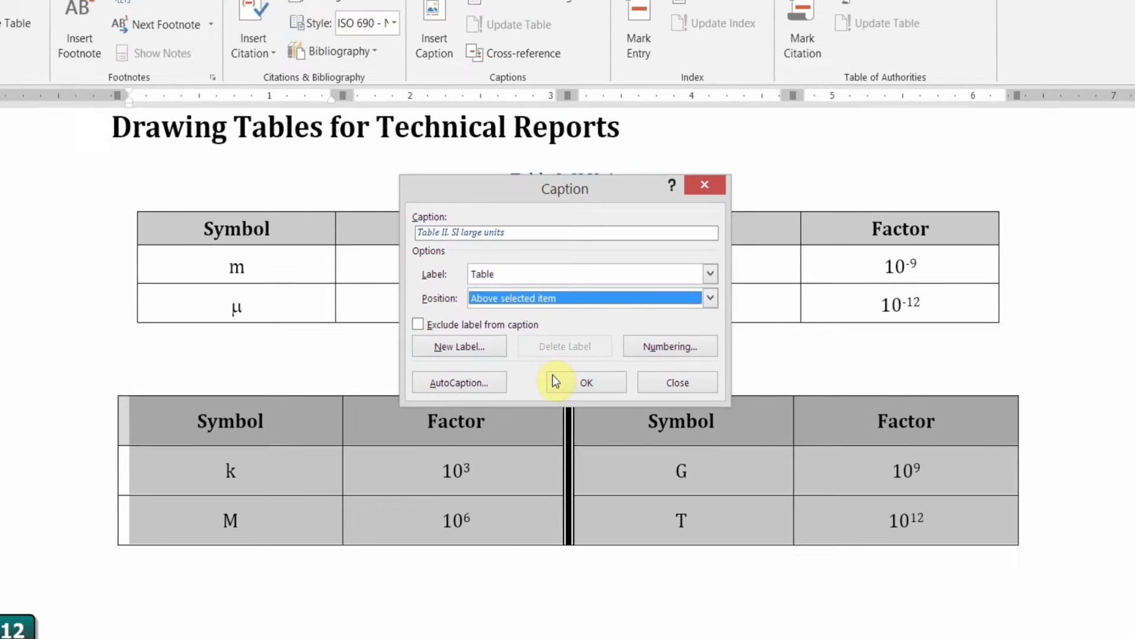
Insert the Table II caption, then make it non-italic, centred and black.
left_click(559, 382)
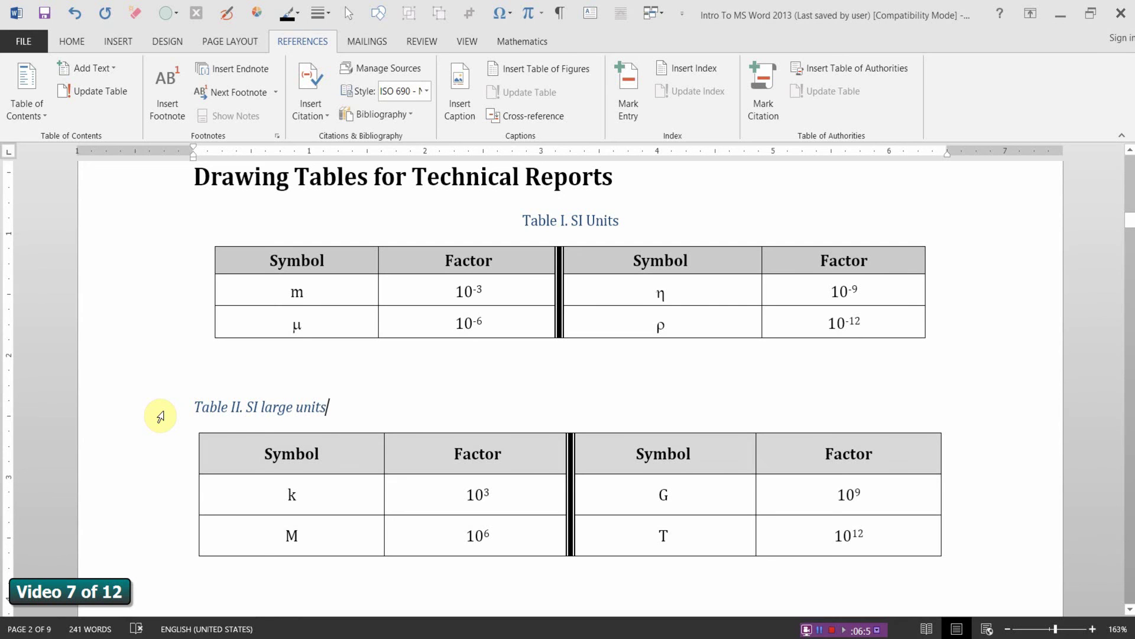
left_click(160, 416)
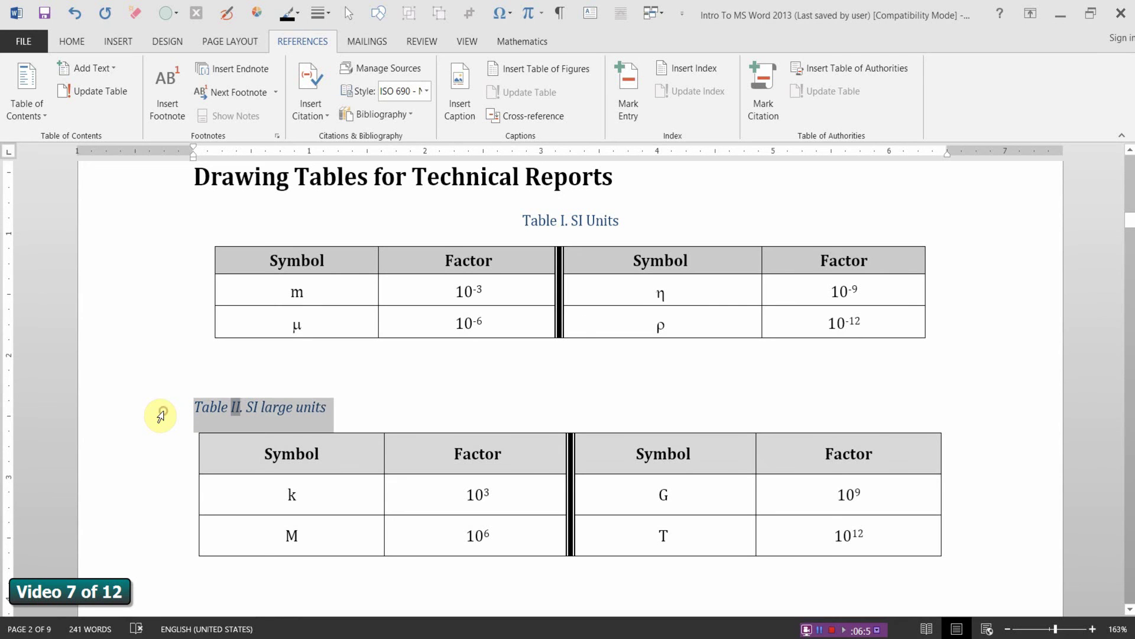
left_click(71, 42)
left_click(198, 109)
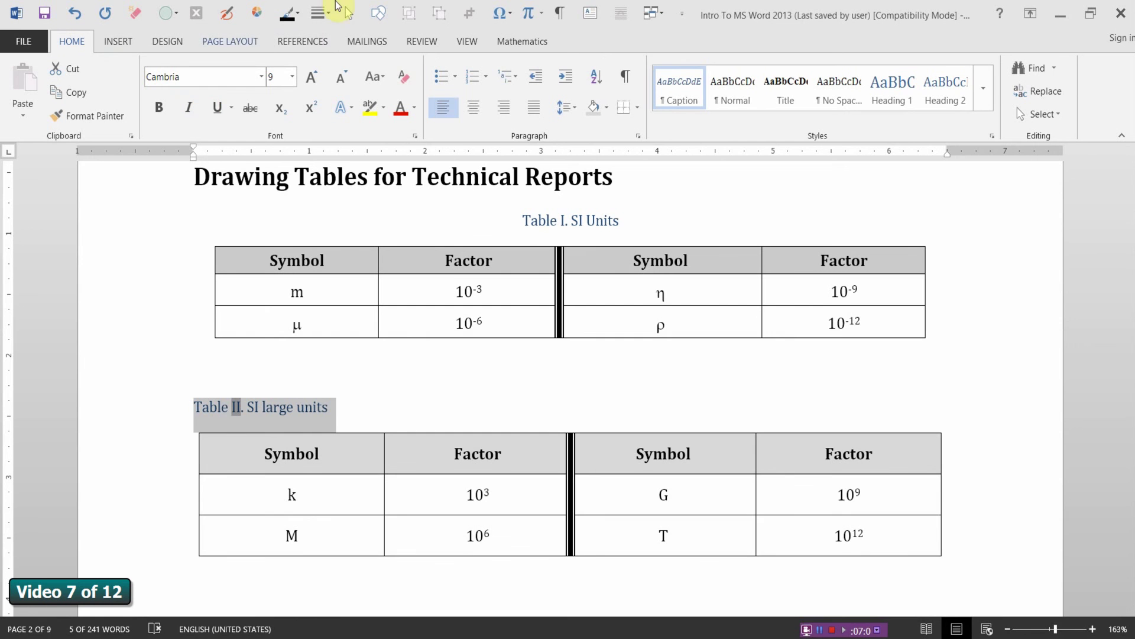
left_click(473, 107)
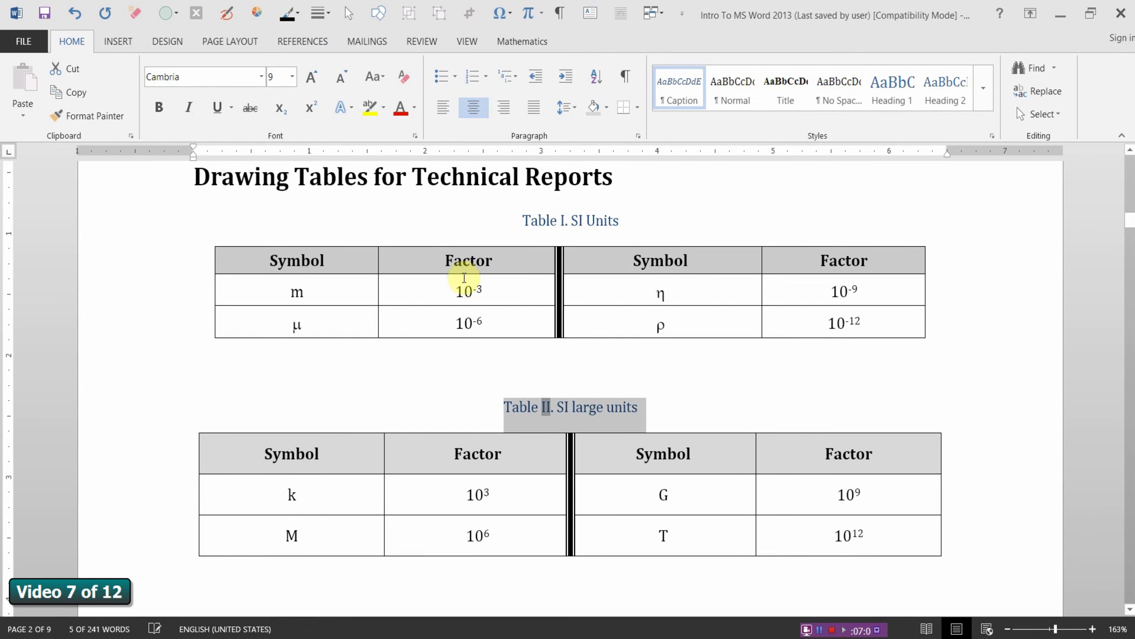
left_click(415, 108)
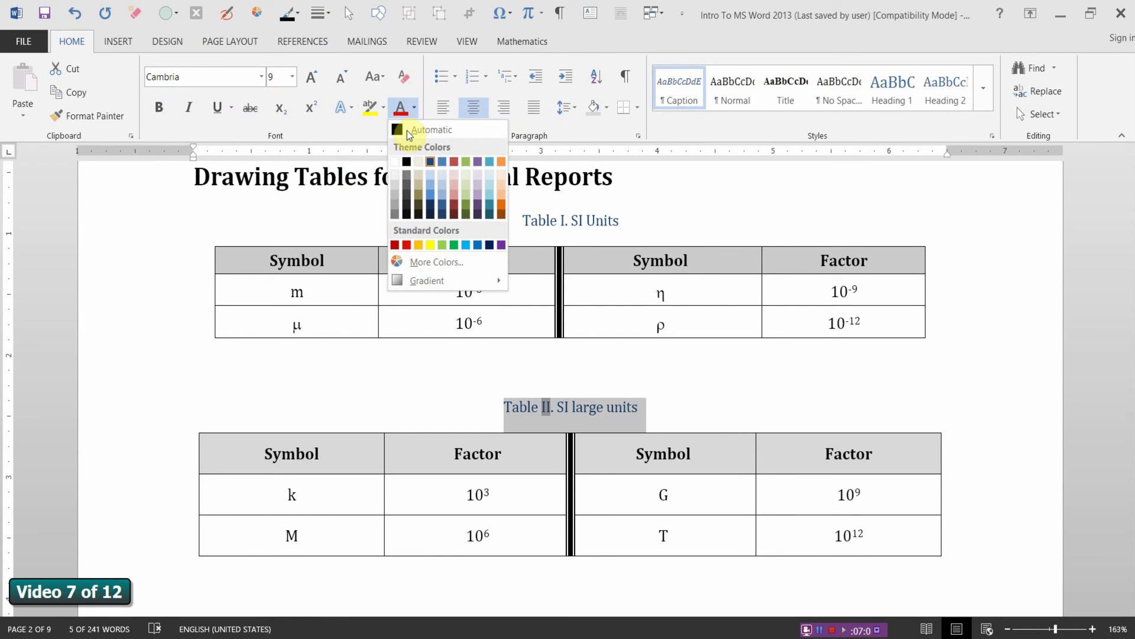
left_click(407, 161)
left_click(732, 409)
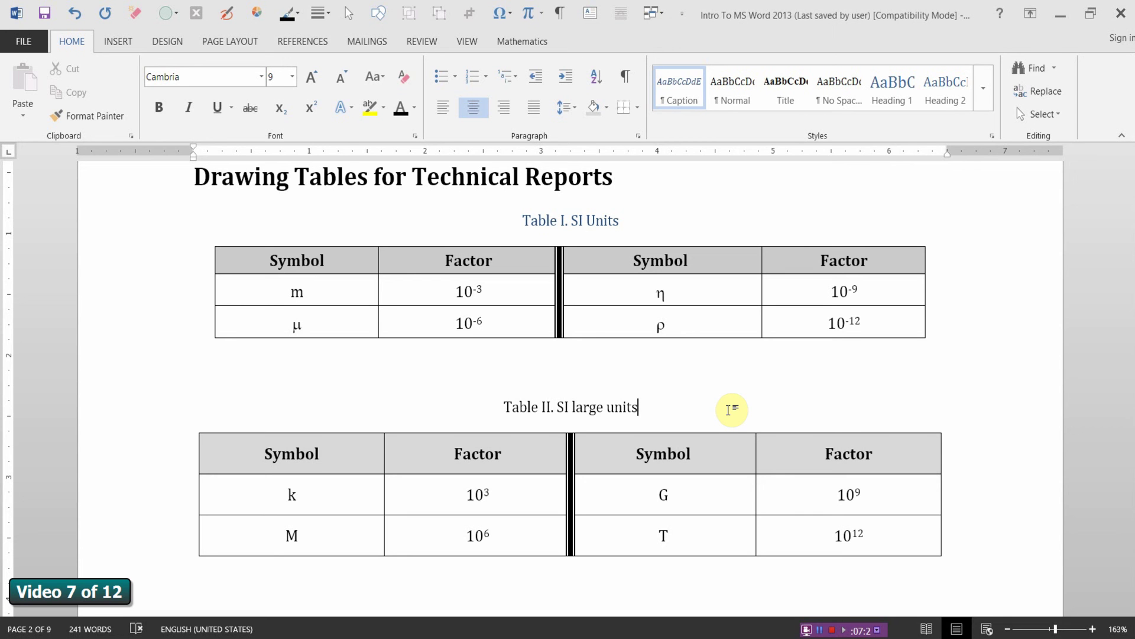
Scroll back to page 1 and place the cursor below the TABLE OF TABLES heading.
scroll(588, 388, "up", 3)
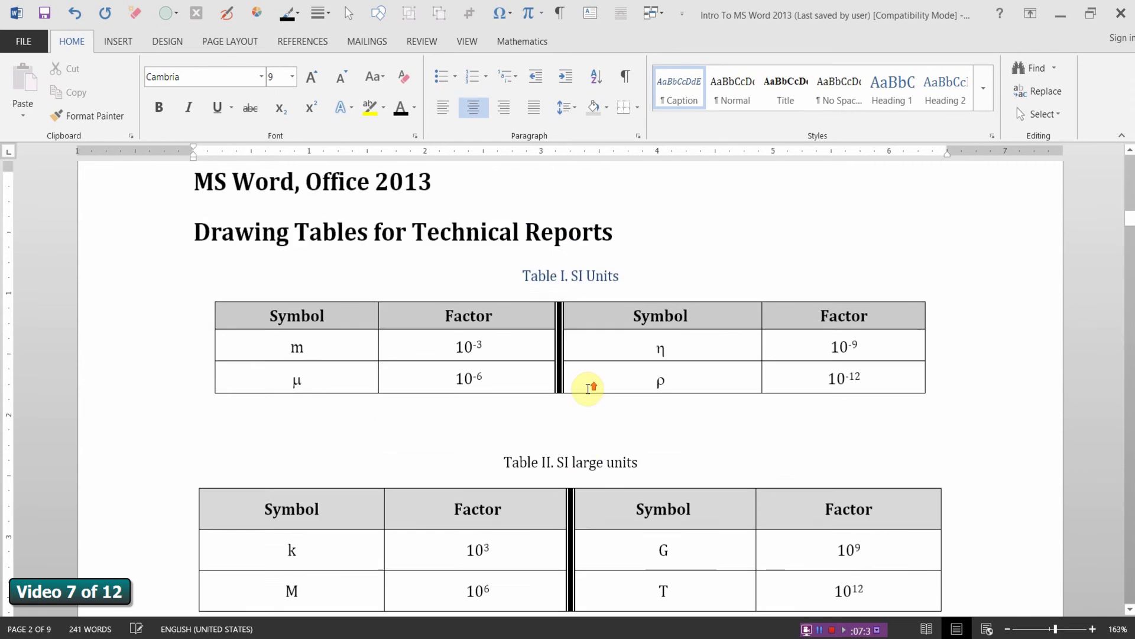
scroll(586, 384, "up", 20)
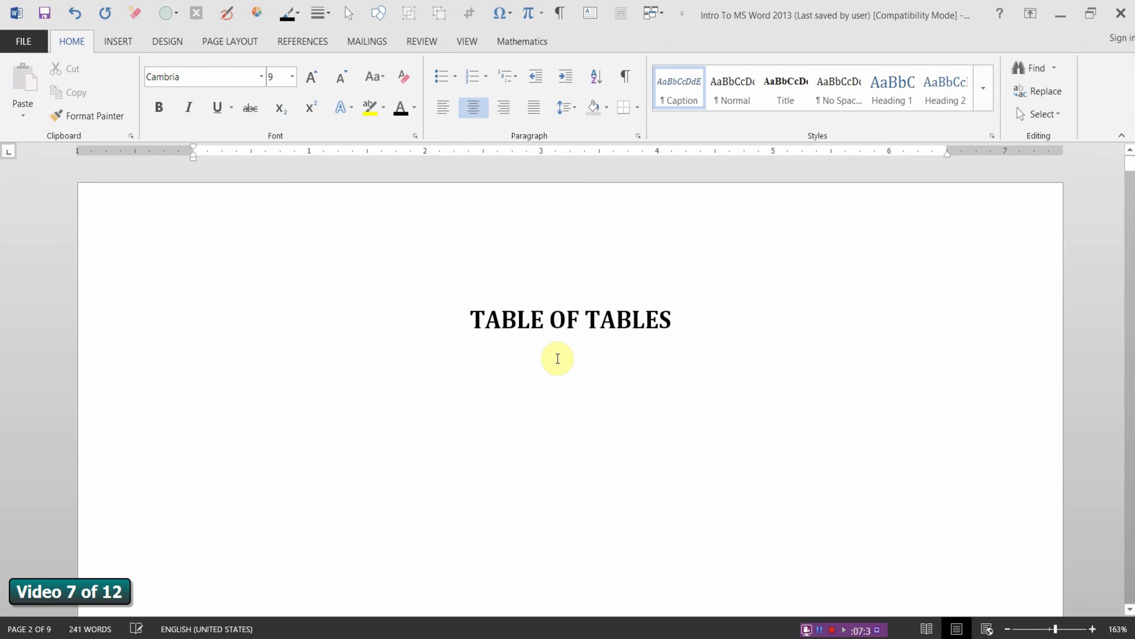
left_click(556, 358)
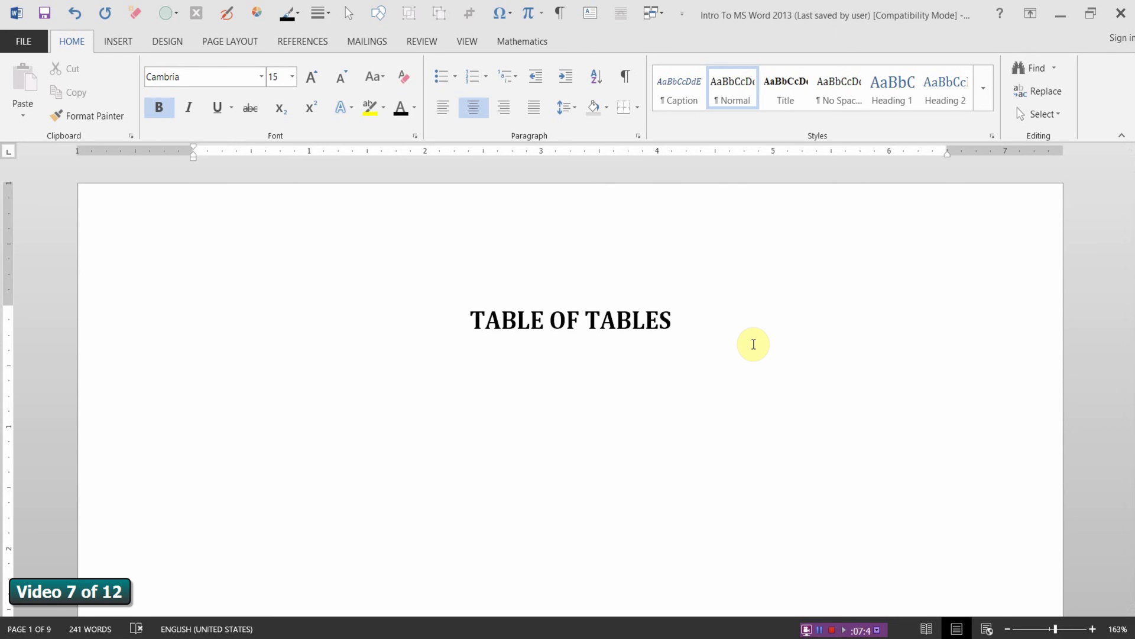
left_click(319, 46)
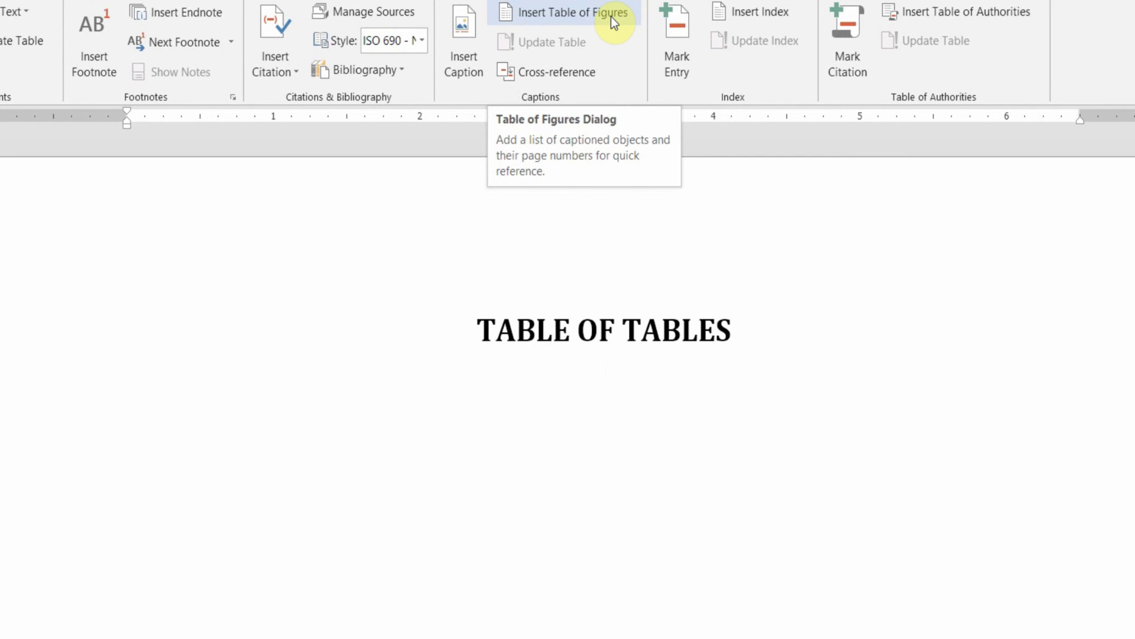
Insert a Table of Figures using the Table caption label and From template format.
left_click(612, 17)
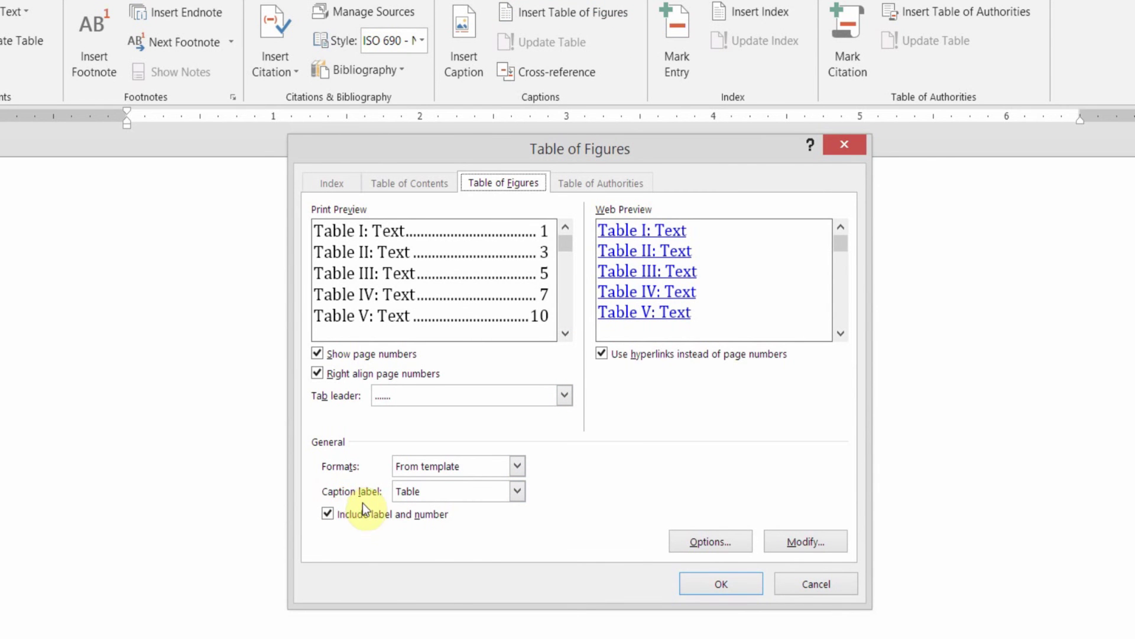
left_click(518, 491)
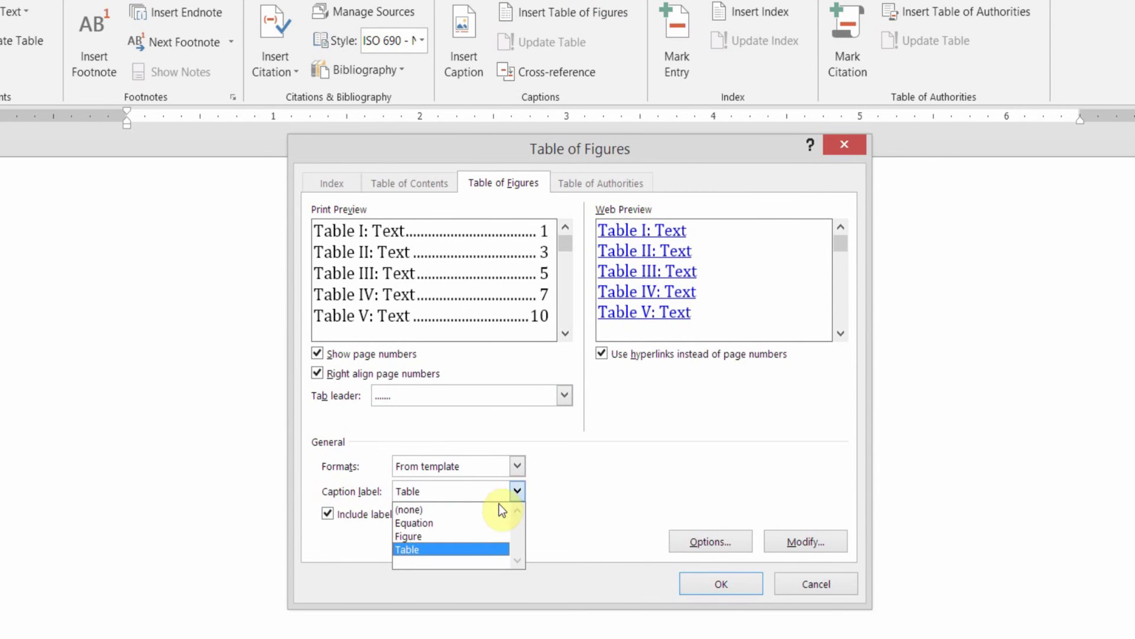
left_click(450, 535)
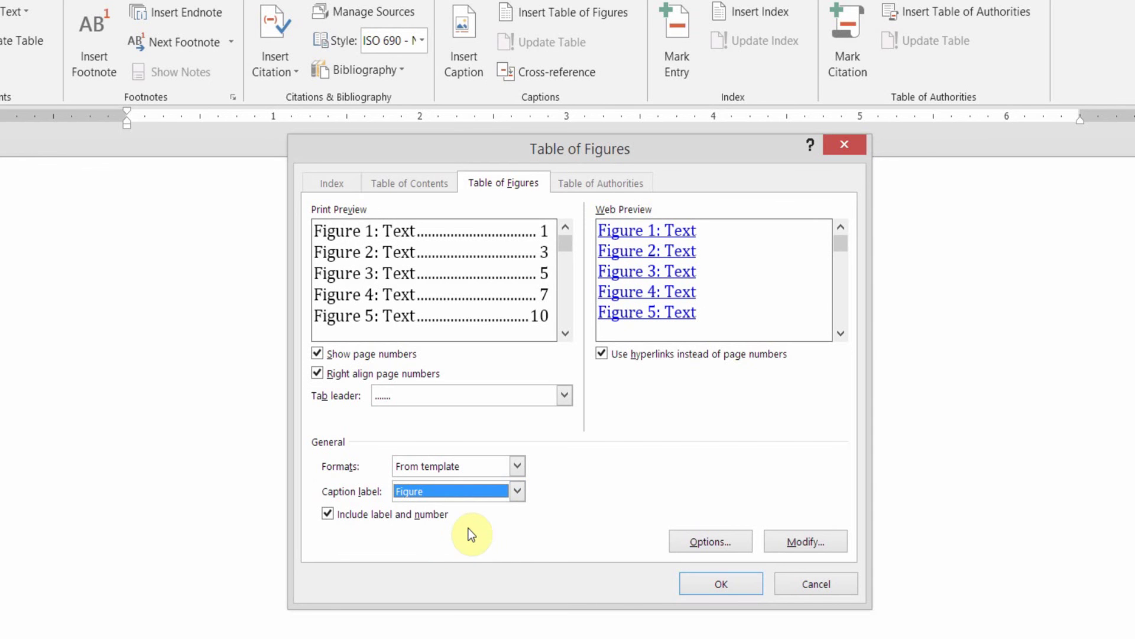
left_click(518, 493)
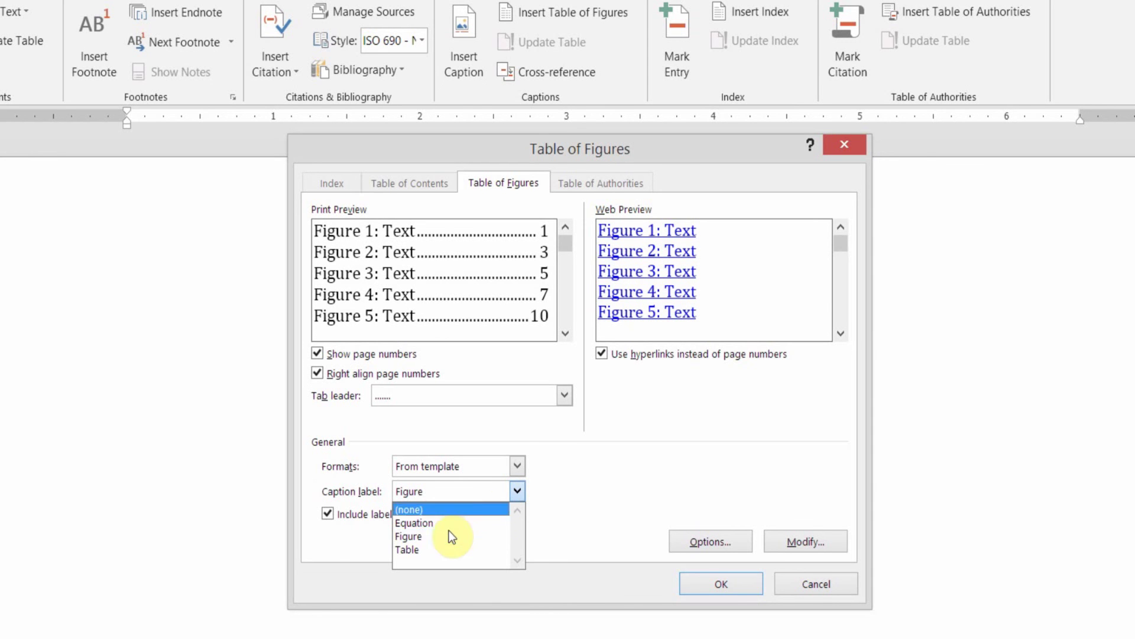
left_click(428, 551)
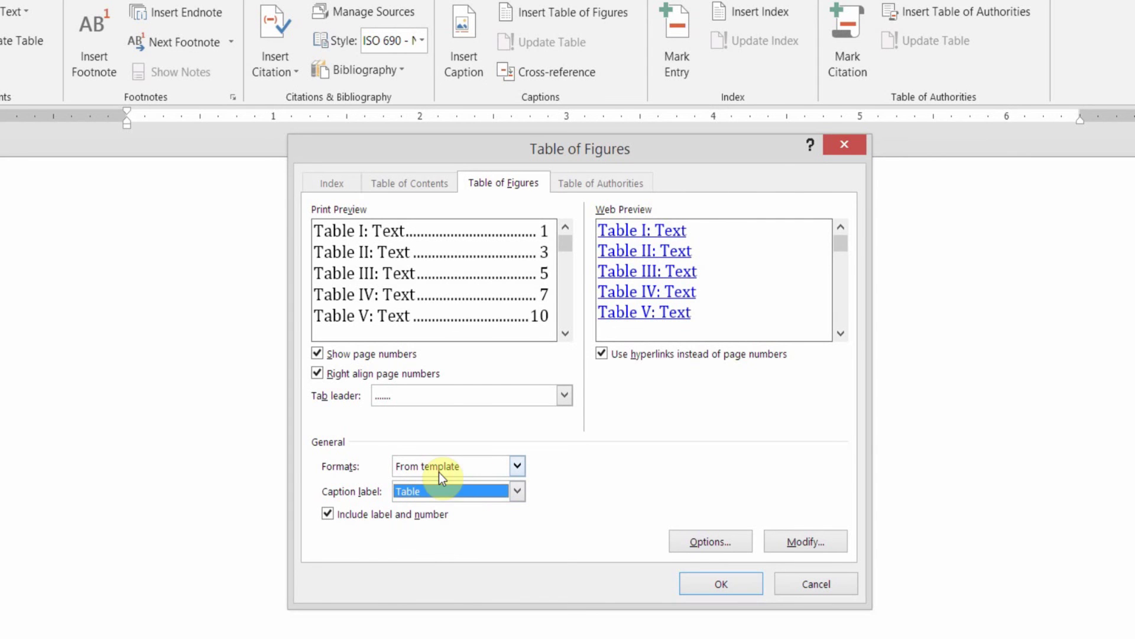
left_click(518, 468)
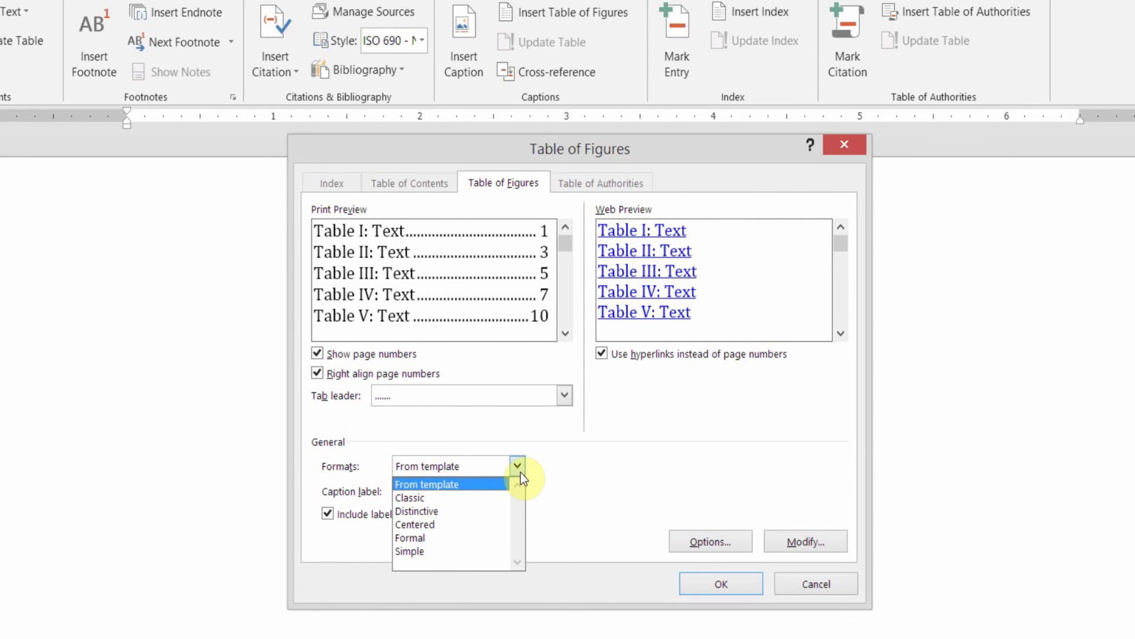
left_click(520, 472)
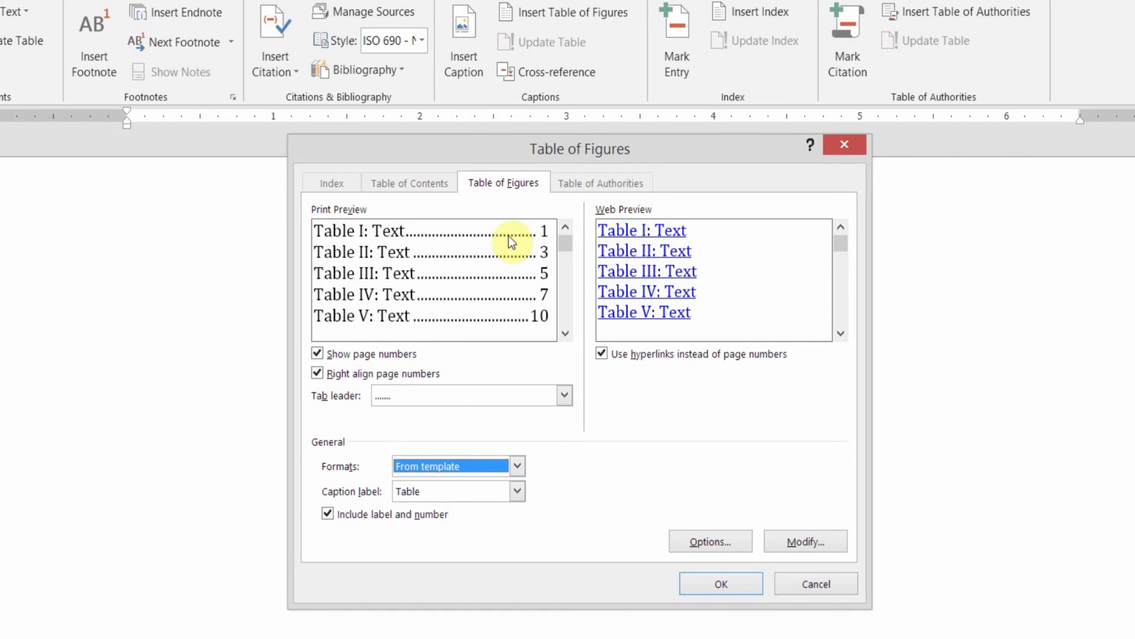
left_click(721, 584)
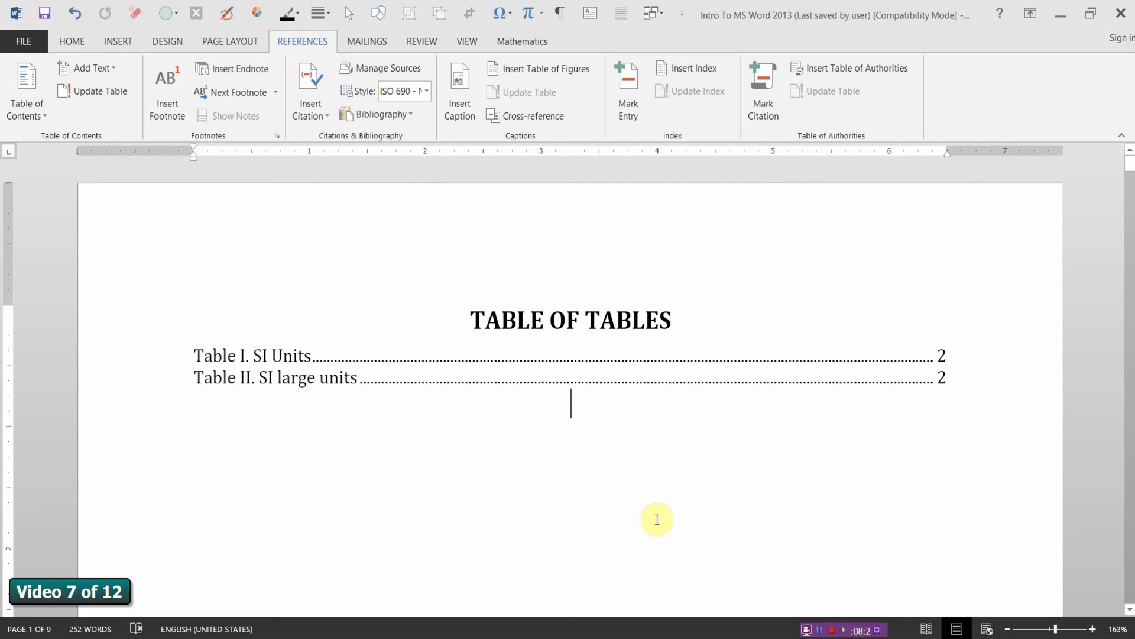
Follow the Table II entry to its caption on page 2, undo the last change, and stop recording.
left_click(353, 379, "ctrl")
key("ctrl+z")
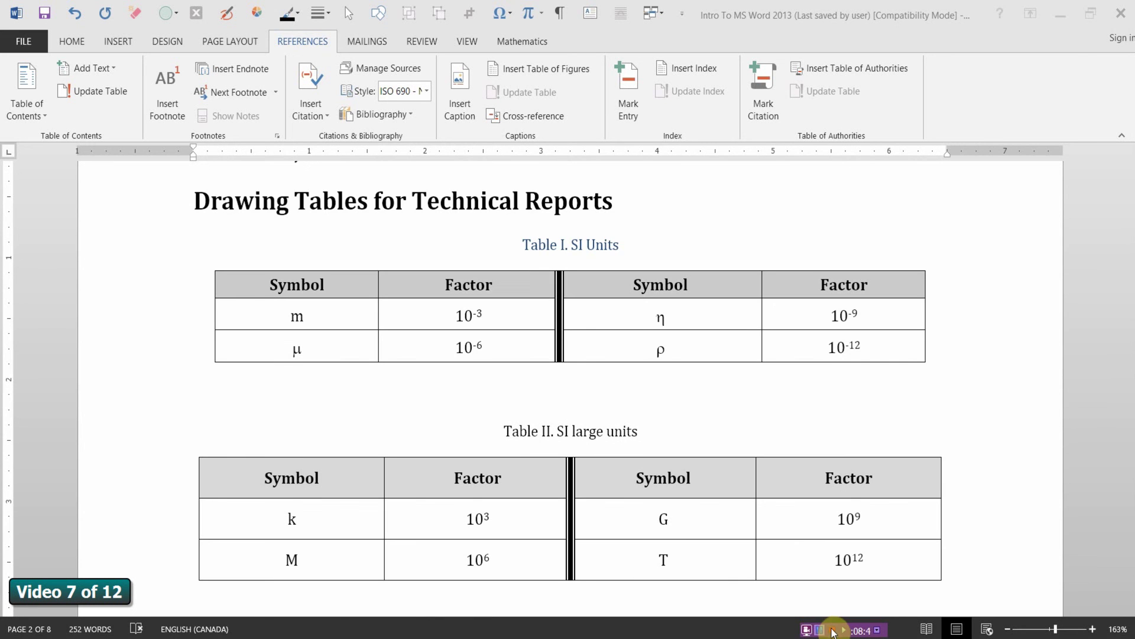
left_click(833, 630)
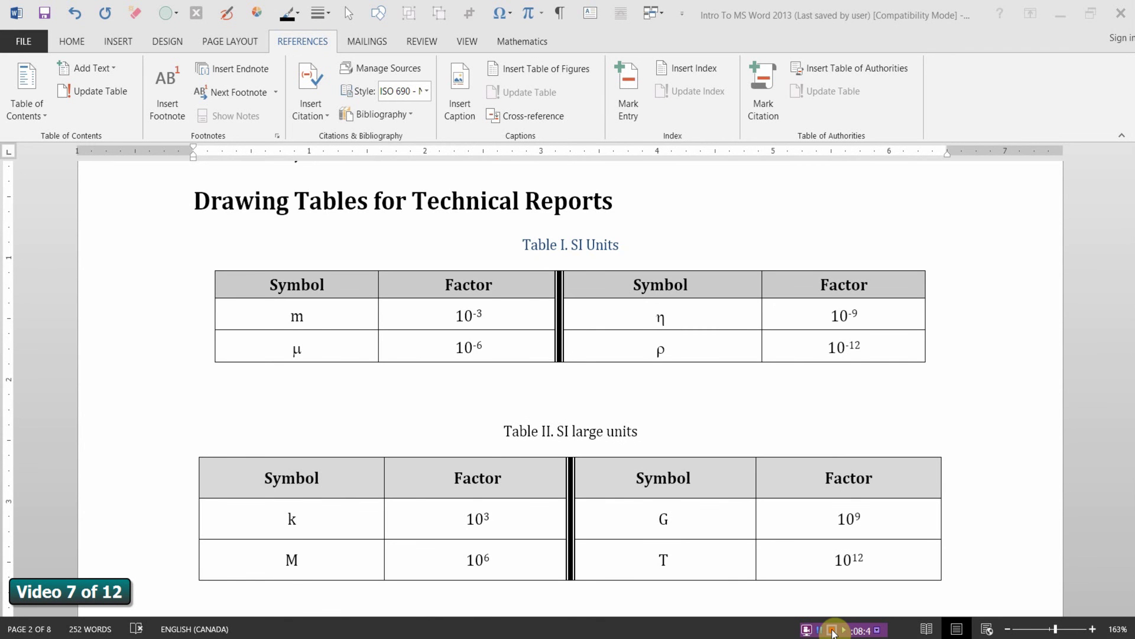